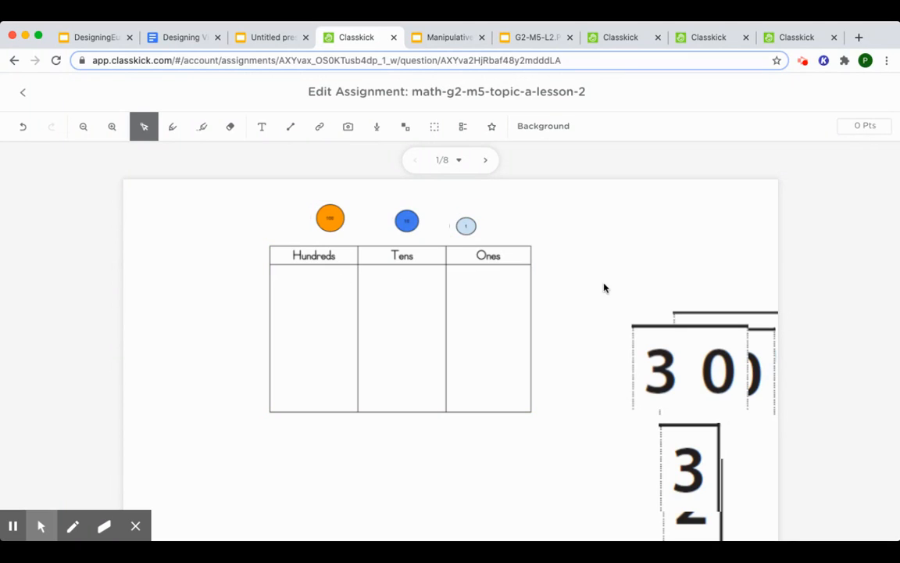
# - Go to slide 2 of the assignment and look over the addition problems in the Lesson 2 Problem Set
pyautogui.click(486, 161)
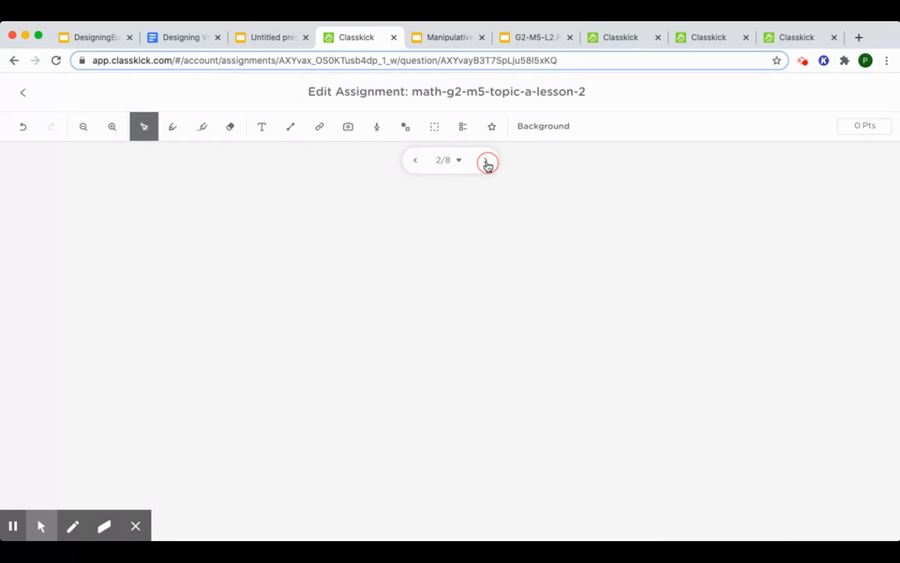
pyautogui.scroll(-2, 471, 327)
pyautogui.scroll(-1, 465, 326)
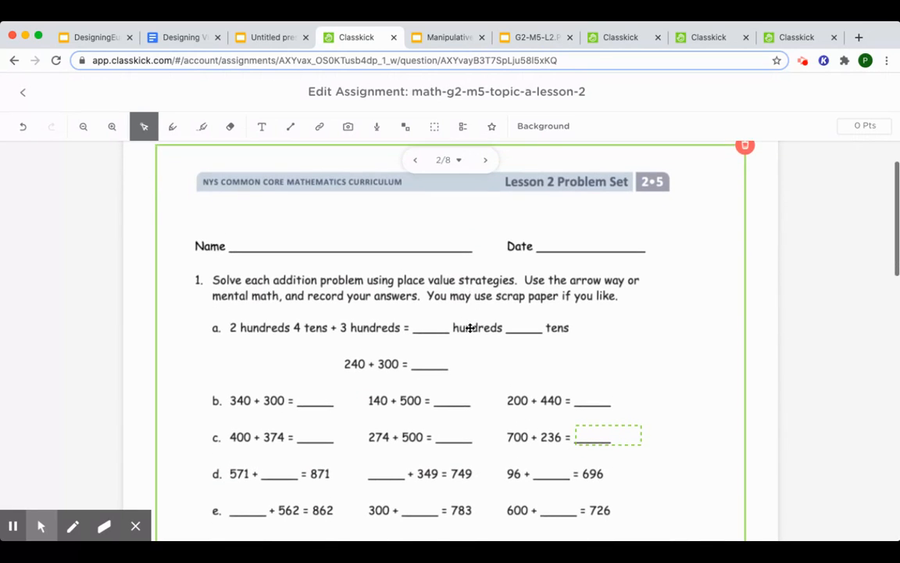
# - In the student's copy of slide 2, handwrite 5 in the hundreds blank and 4 in the tens blank of problem 1a
pyautogui.click(620, 39)
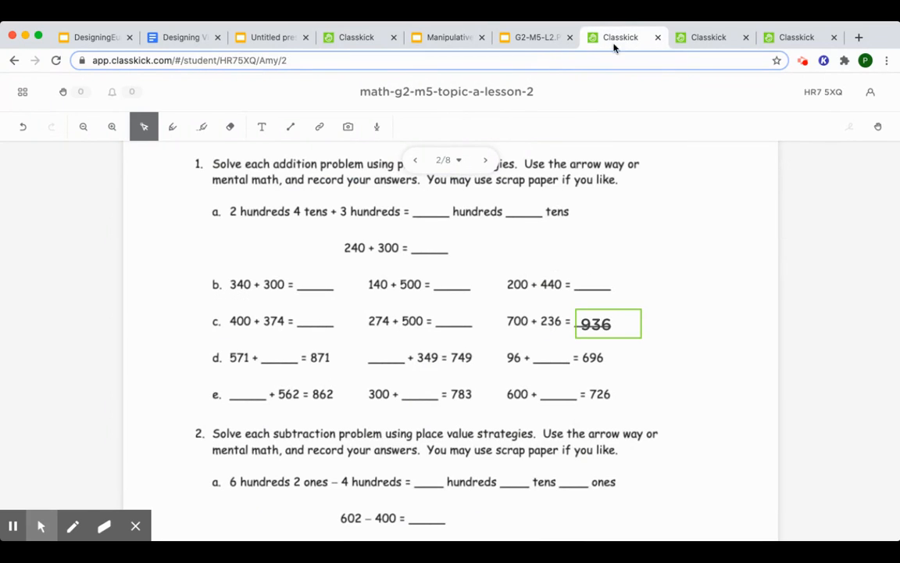
pyautogui.scroll(2, 534, 242)
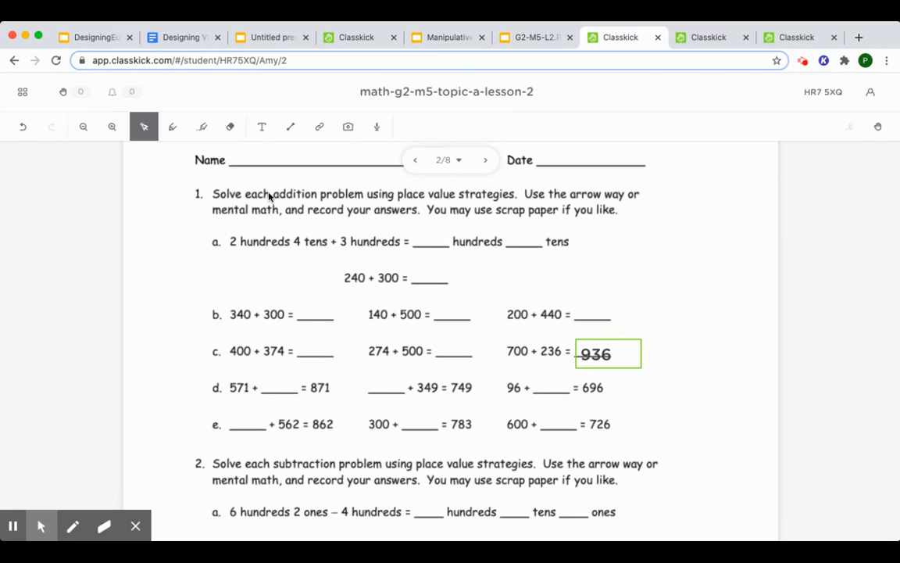
pyautogui.click(172, 128)
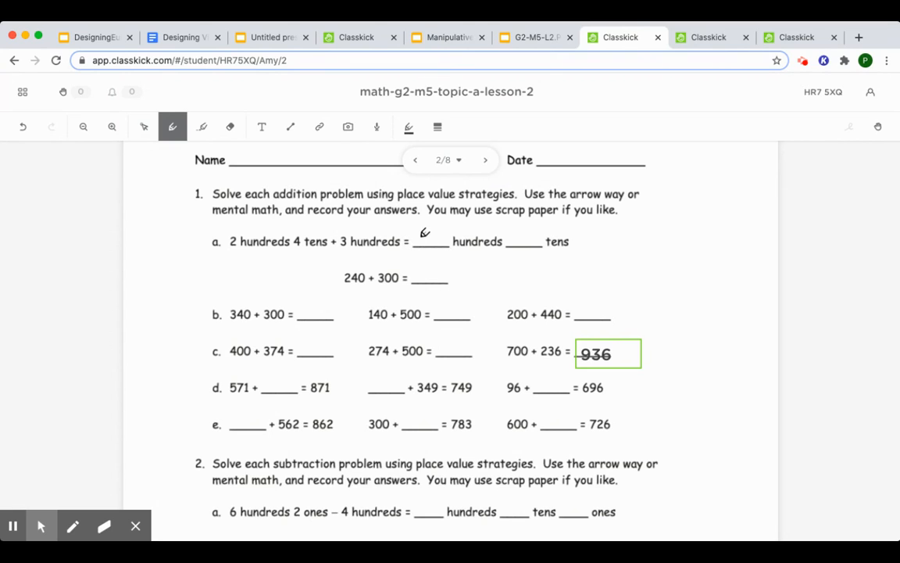
pyautogui.moveTo(425, 233)
pyautogui.mouseDown()
pyautogui.moveTo(427, 241)
pyautogui.moveTo(435, 227)
pyautogui.mouseUp()
pyautogui.moveTo(523, 227); pyautogui.dragTo(530, 247)
# - Add a text box with the answer 540 beside the blank for 240 + 300
pyautogui.click(262, 133)
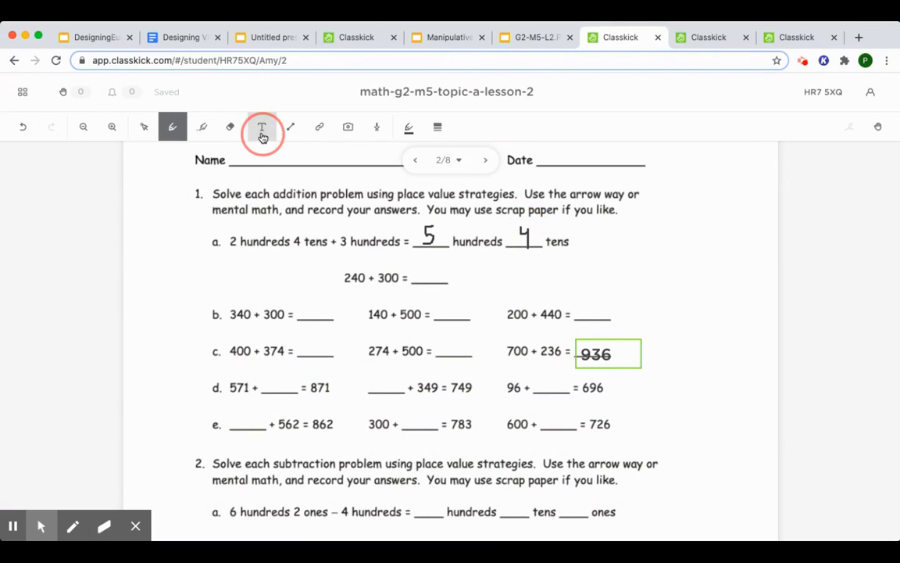
pyautogui.moveTo(458, 270); pyautogui.dragTo(524, 296)
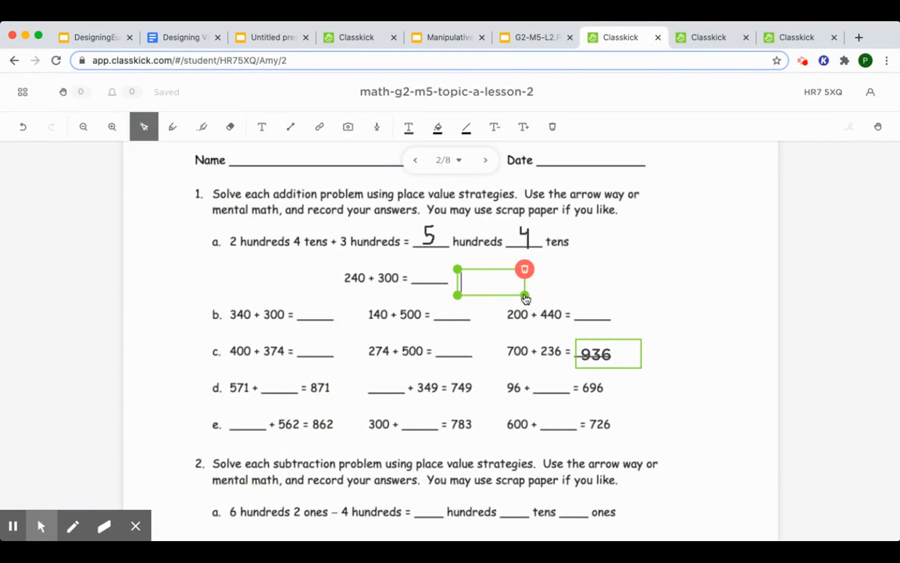
pyautogui.write('540')
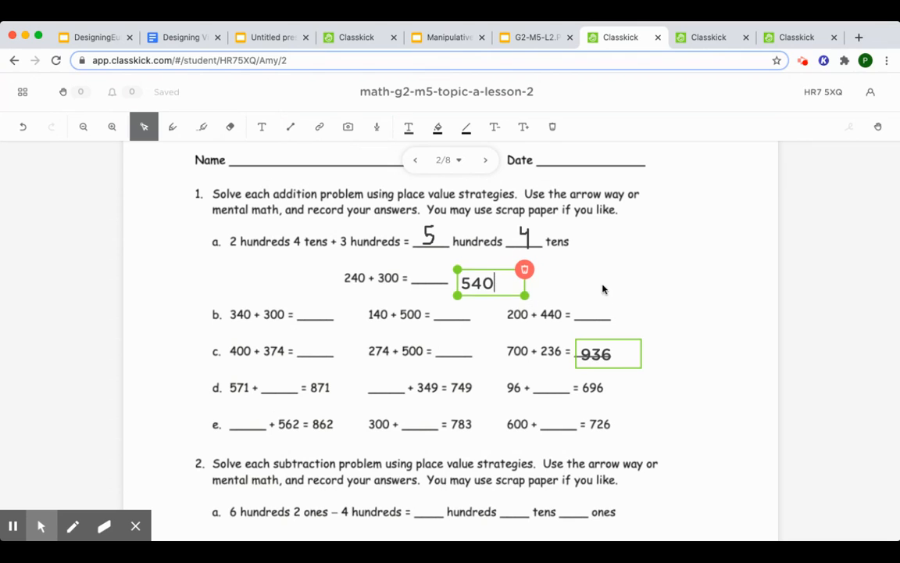
pyautogui.click(601, 288)
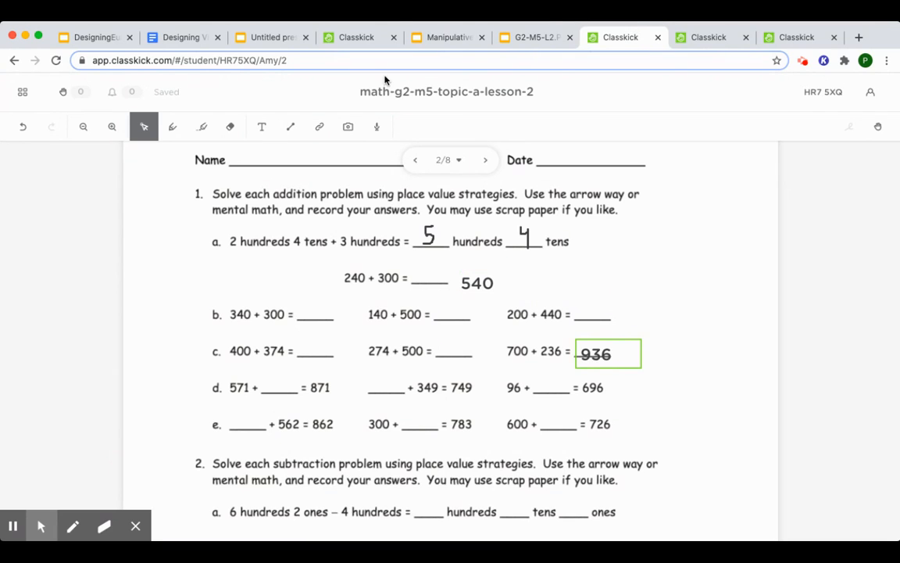
# - Open the class's student work from the teacher's assignment, inspect the slide 2 answers just entered, and return to the overview
pyautogui.click(354, 40)
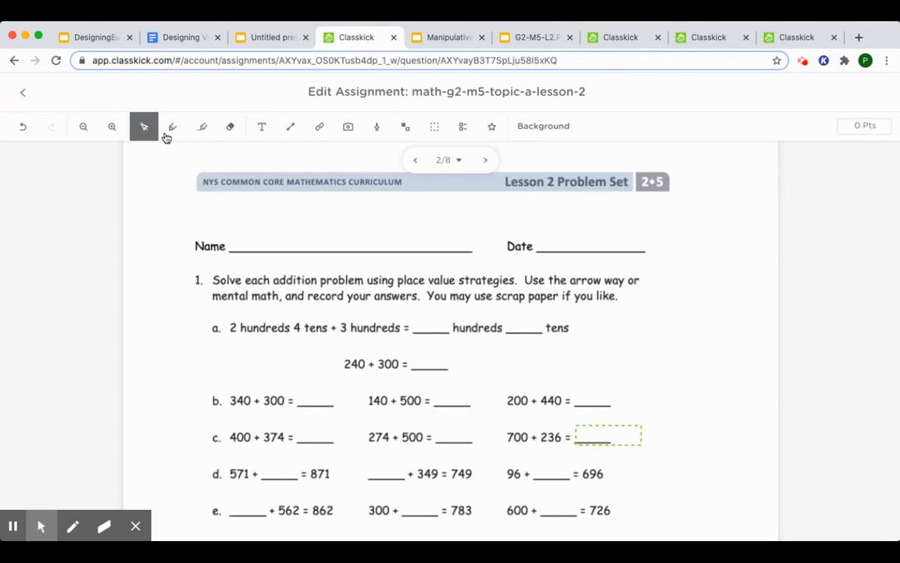
pyautogui.click(13, 97)
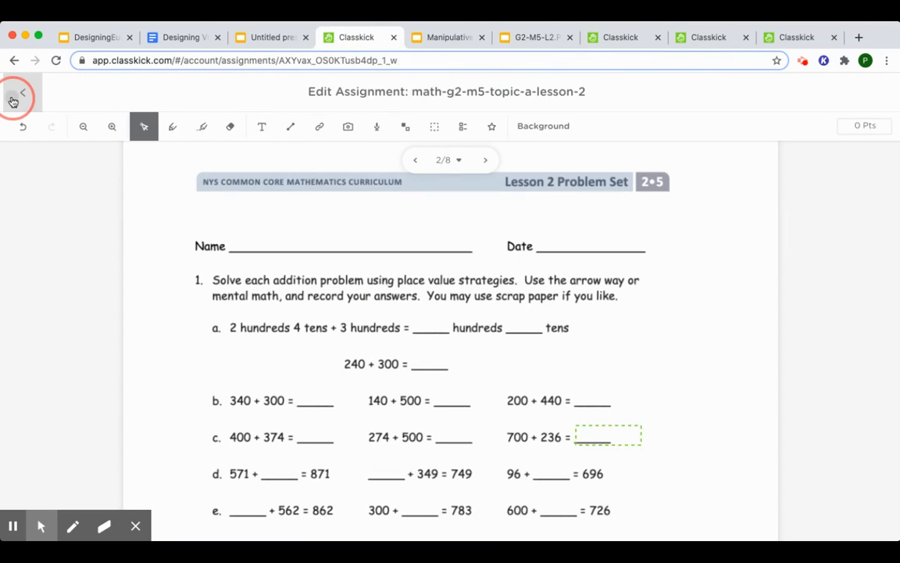
pyautogui.click(511, 93)
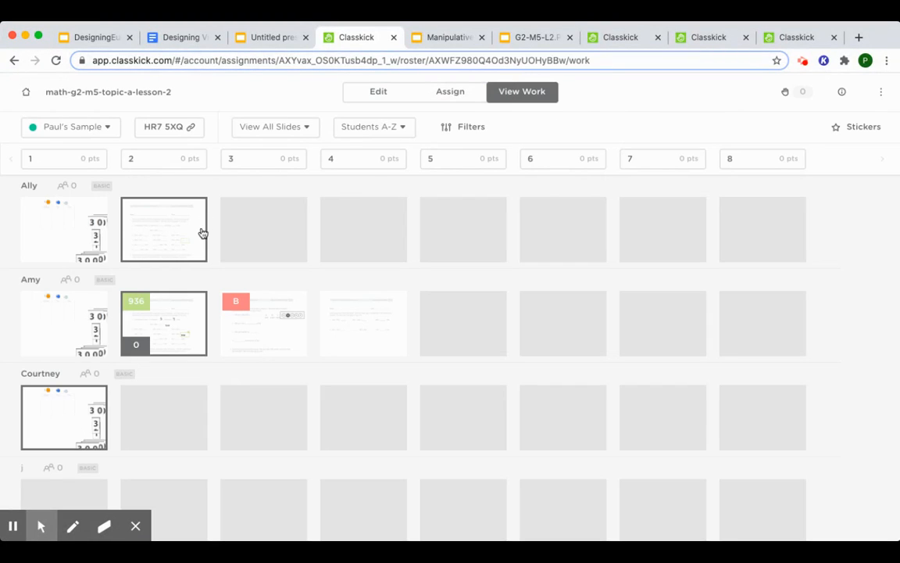
pyautogui.click(202, 319)
pyautogui.click(184, 311)
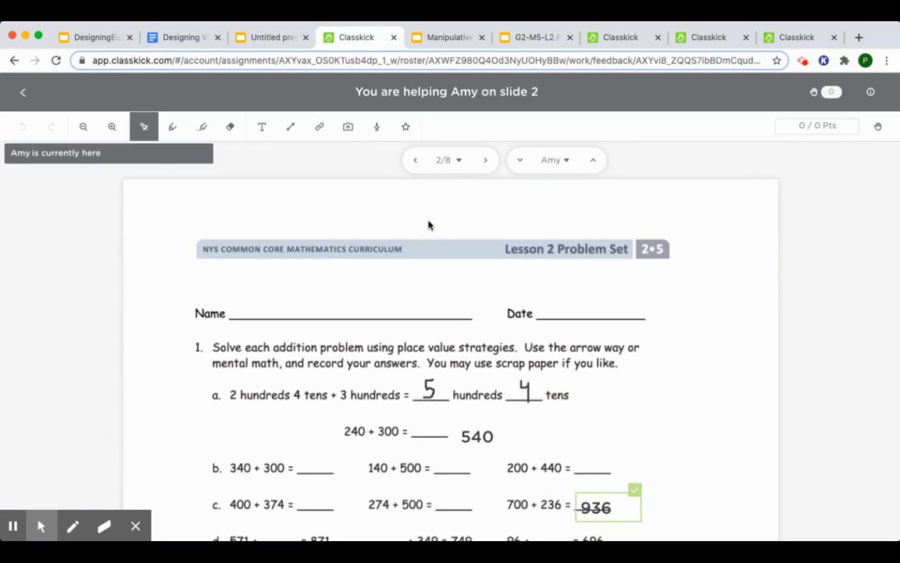
pyautogui.click(23, 93)
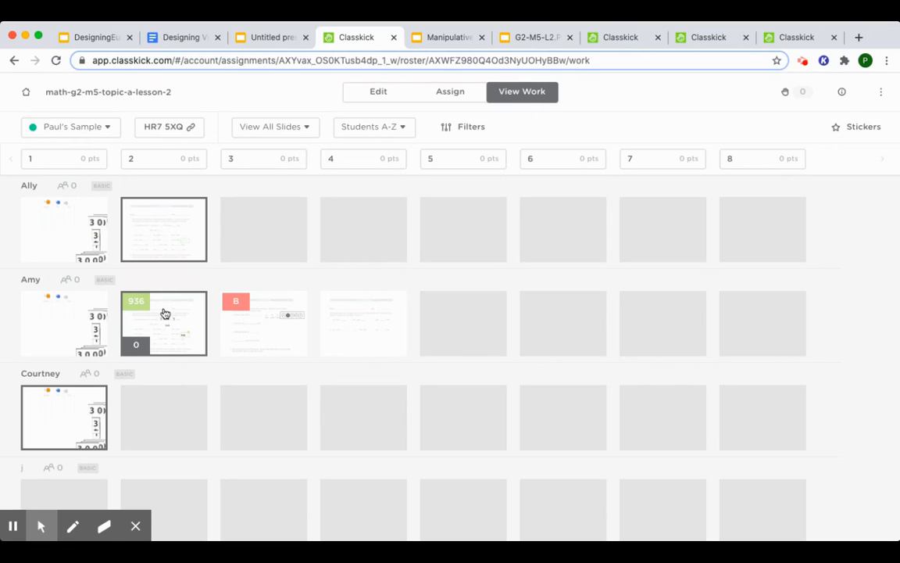
# - Switch to the presentation and consult the slide on using Classkick or Nearpod to see student thinking
pyautogui.click(451, 39)
pyautogui.click(538, 36)
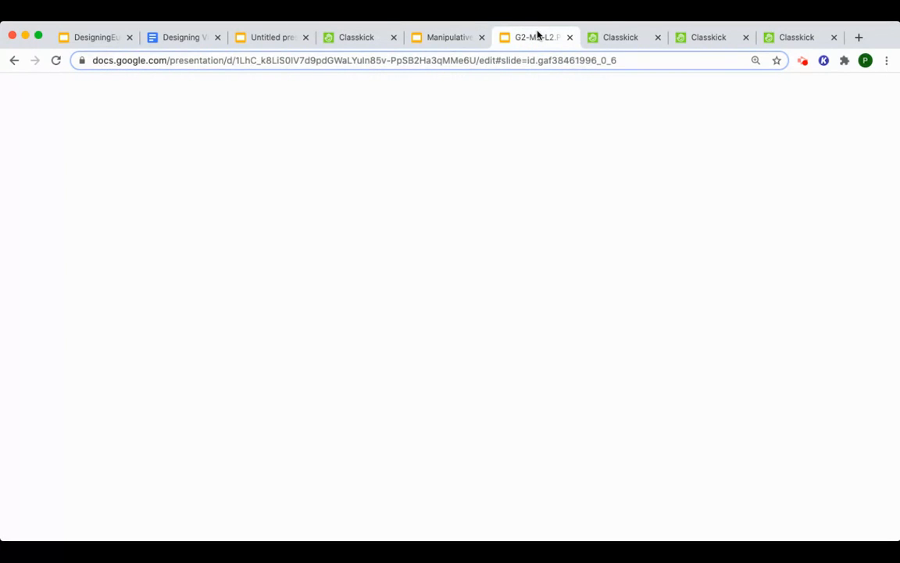
pyautogui.click(261, 37)
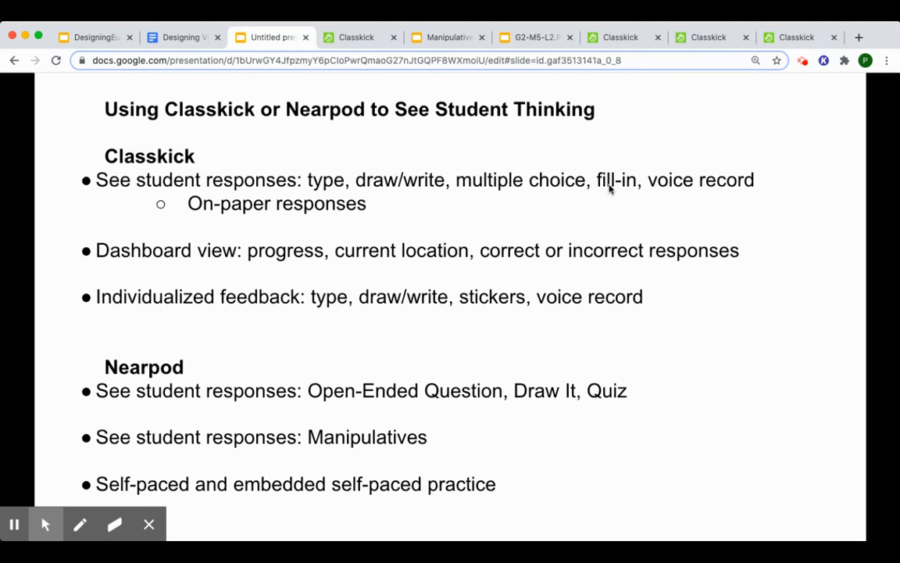
# - Return to editing the assignment and inspect the fill-in-the-blank answer settings for 700 + 236 on slide 2
pyautogui.click(351, 40)
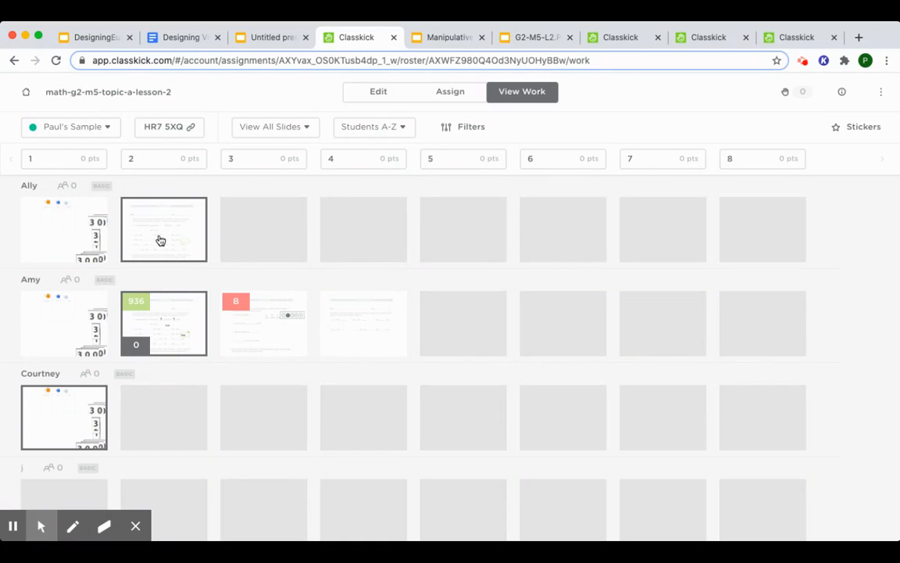
pyautogui.click(368, 94)
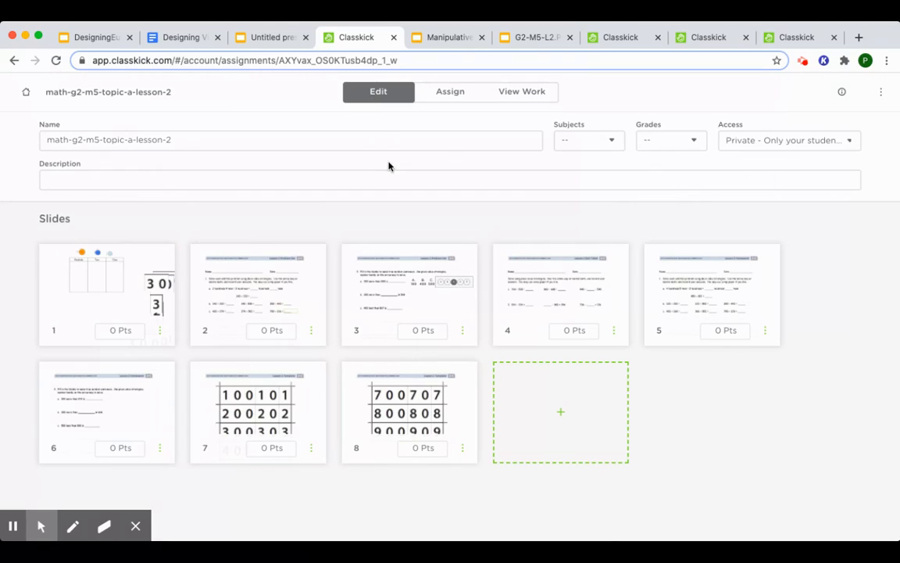
pyautogui.click(304, 285)
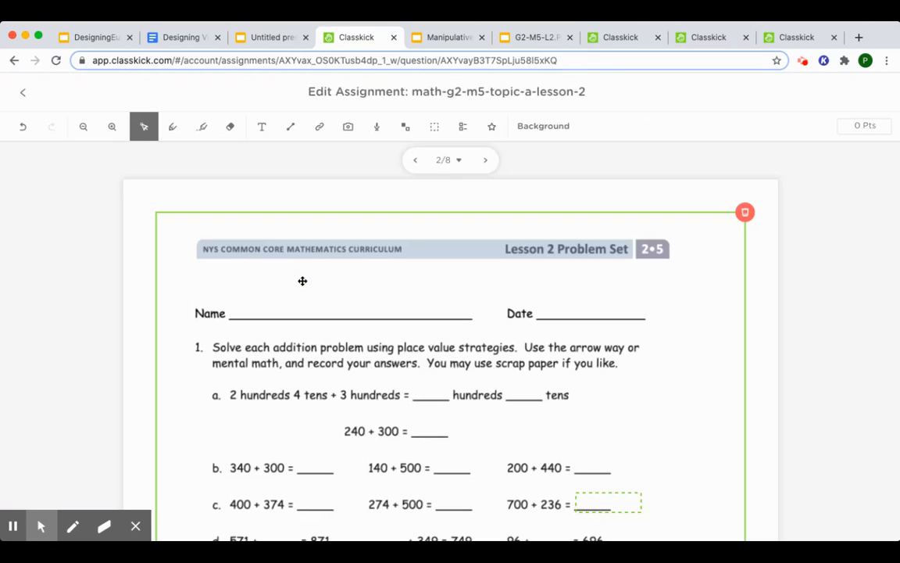
pyautogui.scroll(-3, 381, 341)
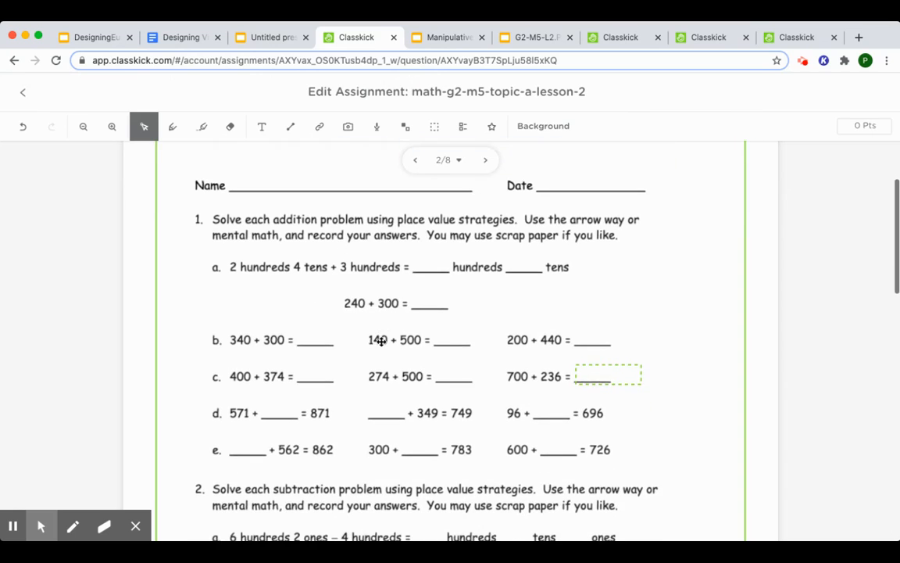
pyautogui.click(585, 370)
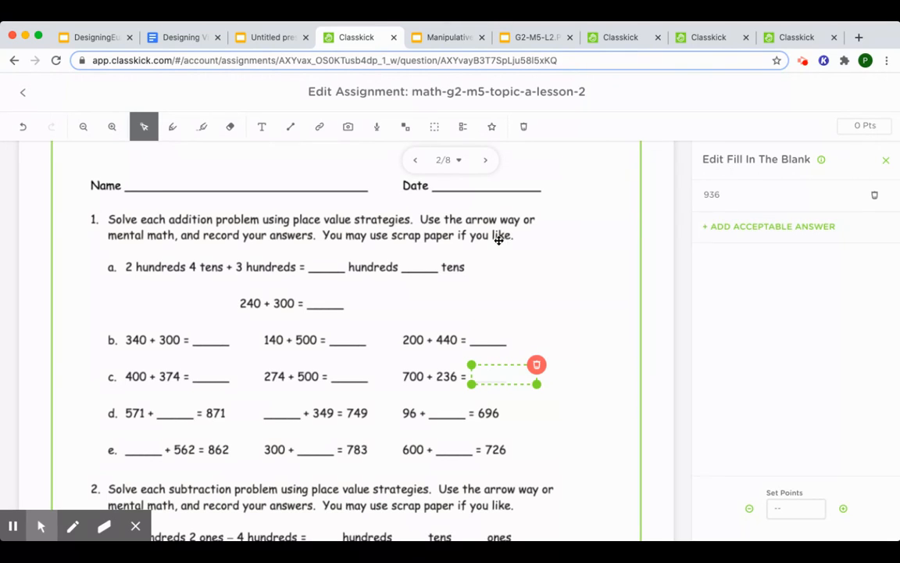
# - Go to slide 3, open the new multiple choice settings and examine the answer choices for problem 3a
pyautogui.click(487, 160)
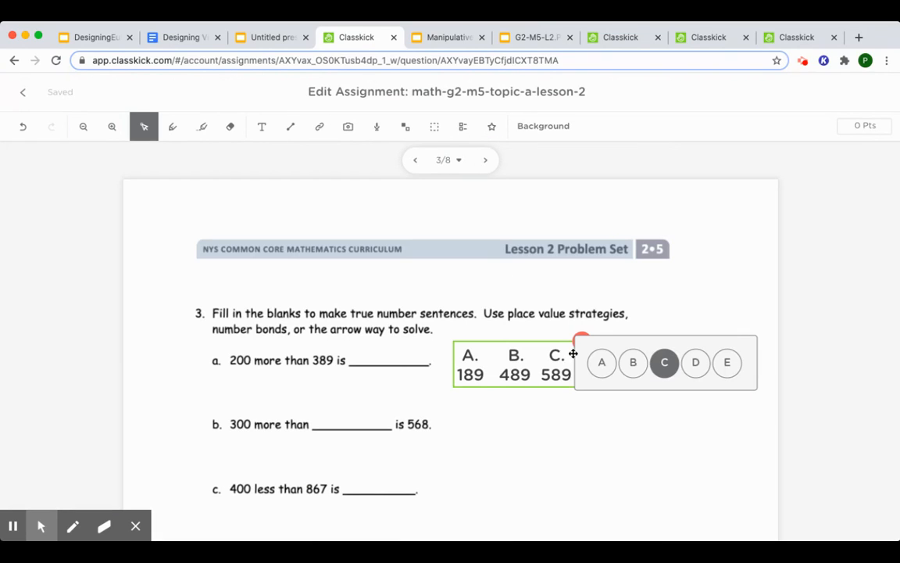
pyautogui.click(463, 127)
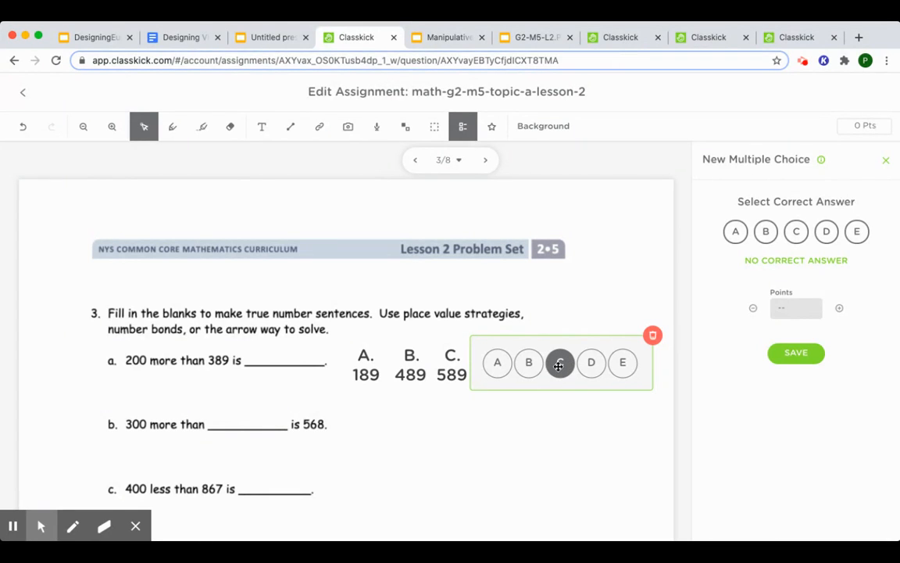
pyautogui.click(559, 363)
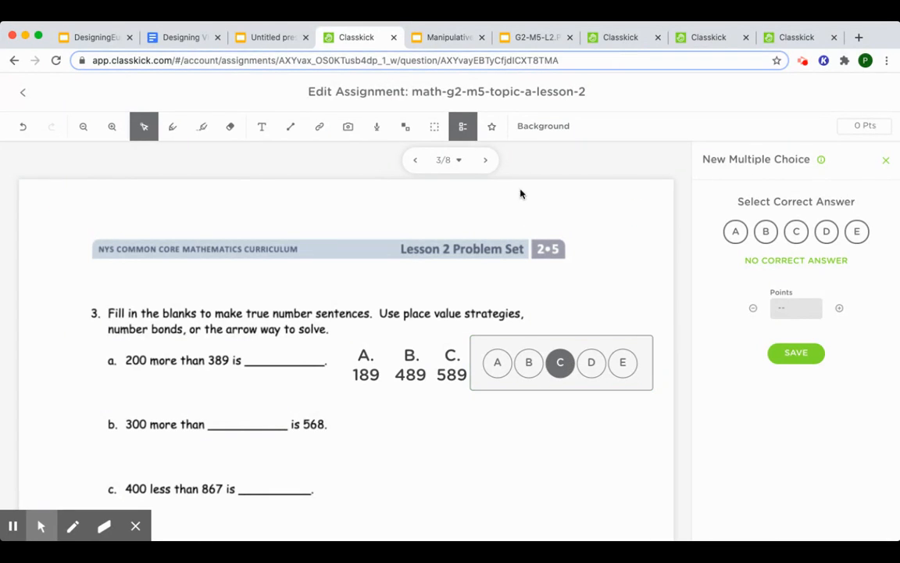
# - Check the student's responses on slides 2 and 3, and reopen the teacher's overview of the class's work
pyautogui.click(625, 39)
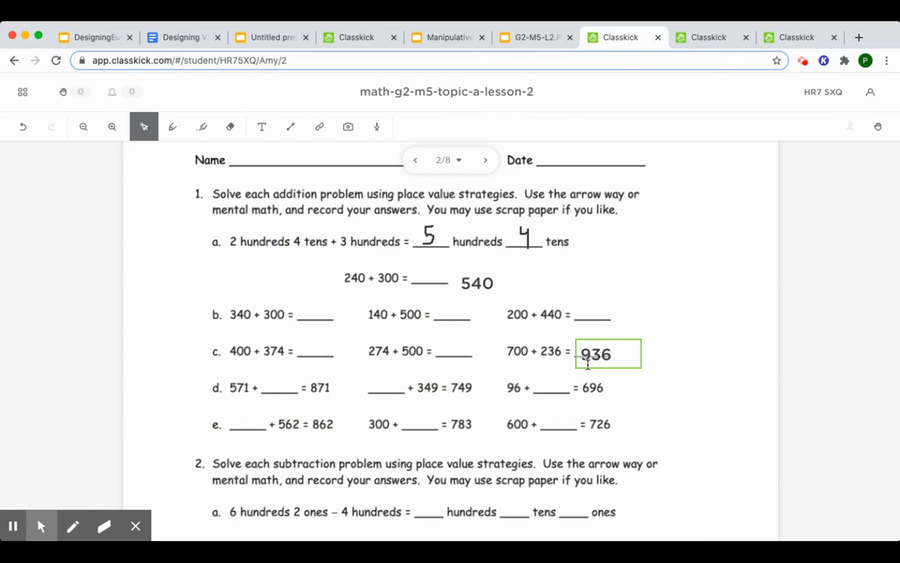
pyautogui.click(485, 161)
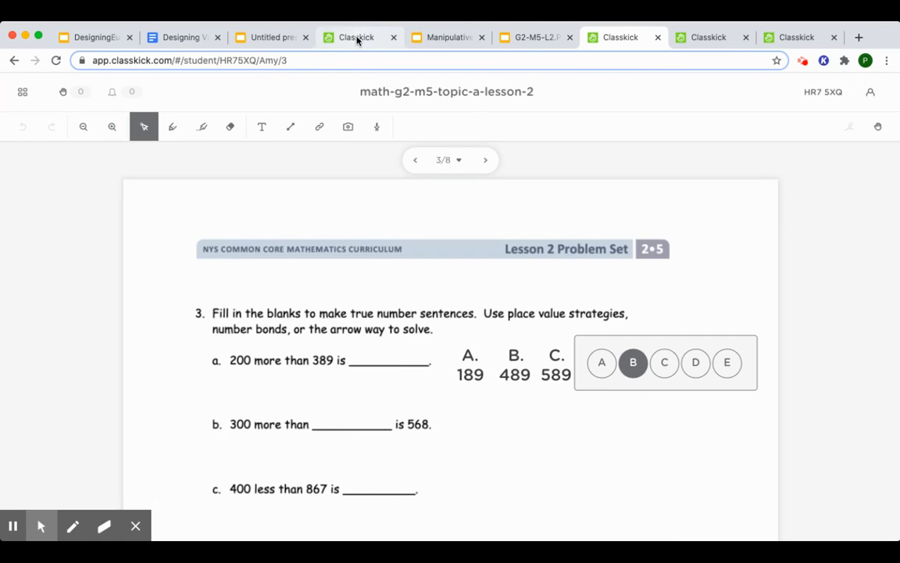
pyautogui.click(325, 36)
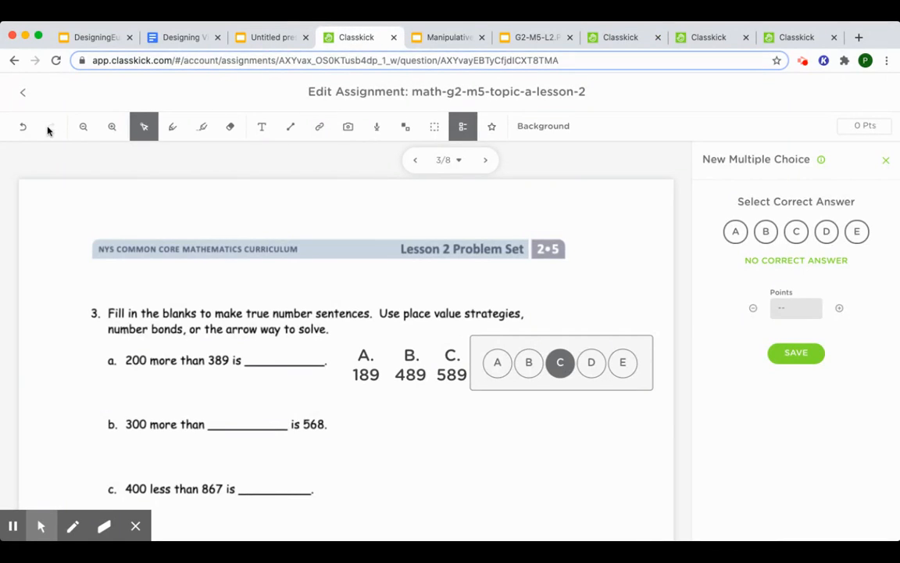
pyautogui.click(24, 92)
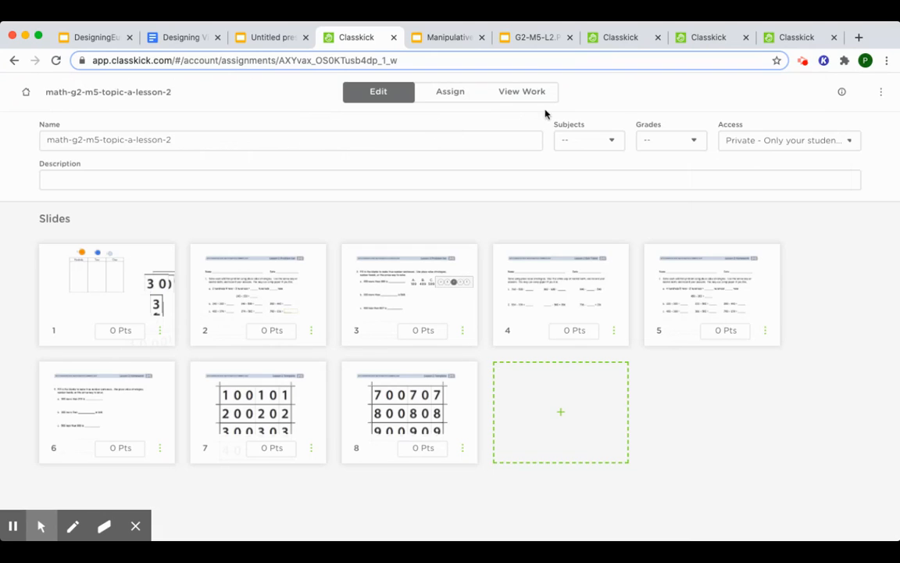
pyautogui.click(524, 93)
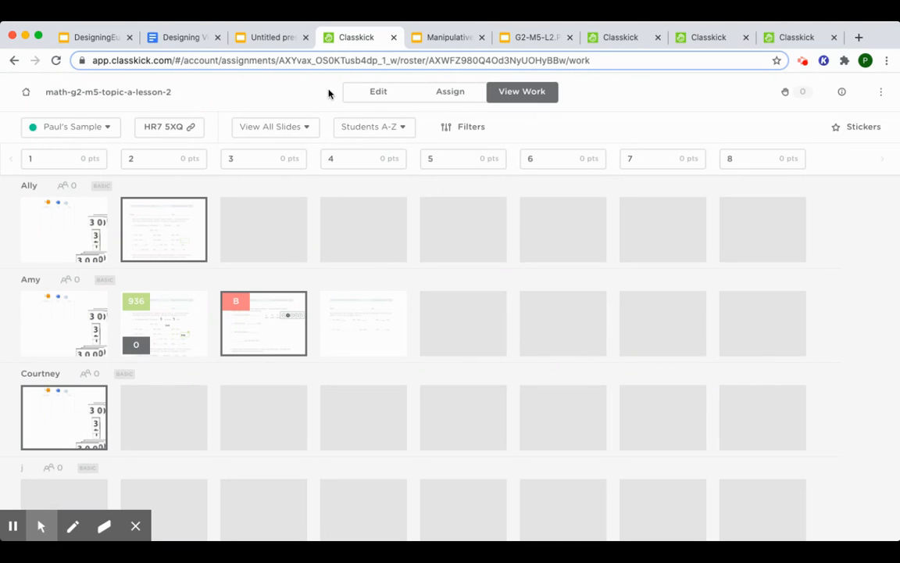
# - On the student's slide 3, record a short voice response and place it directly below the question text of problem 4
pyautogui.click(275, 39)
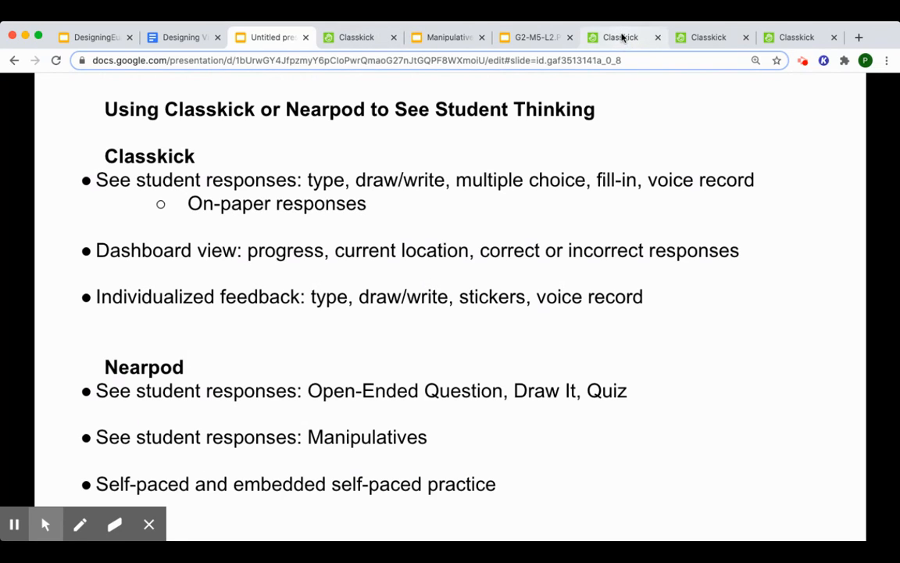
pyautogui.click(623, 37)
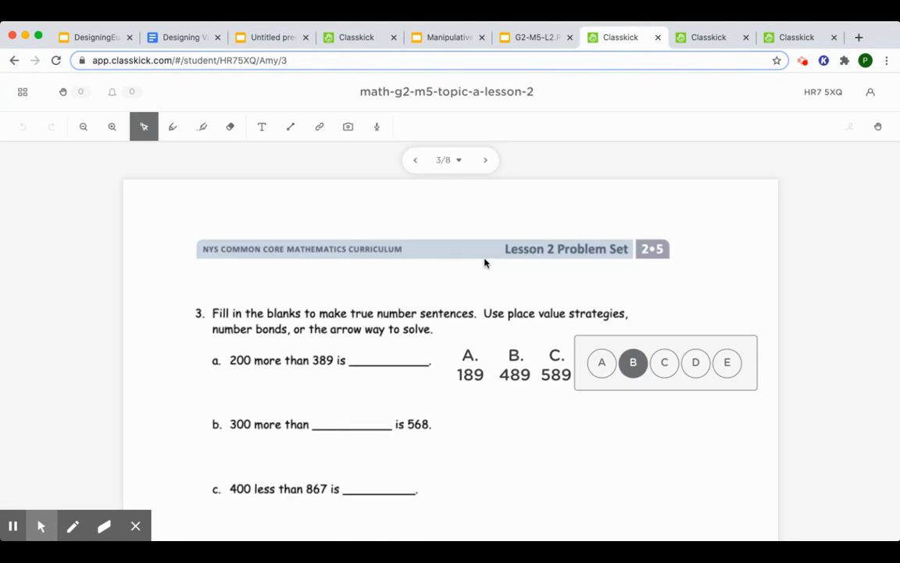
pyautogui.scroll(-5, 484, 263)
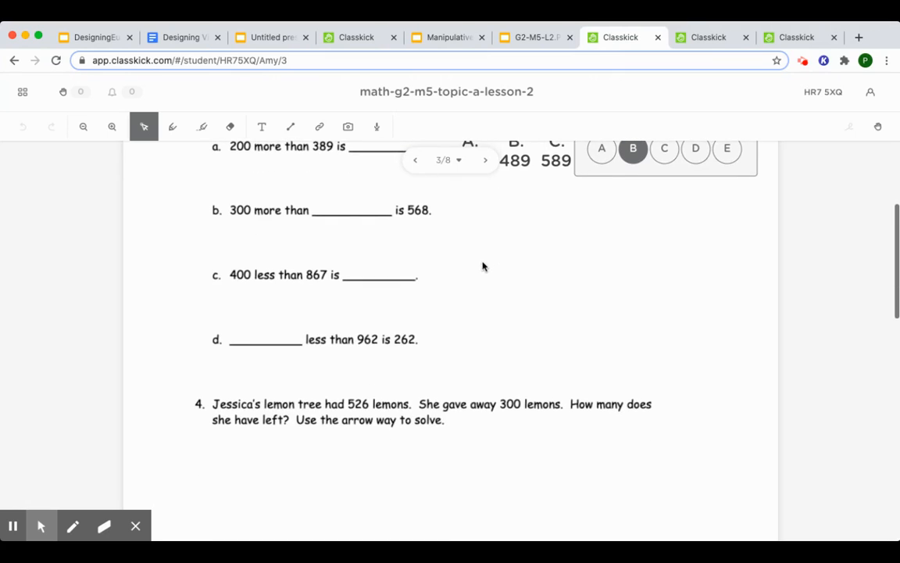
pyautogui.scroll(-2, 426, 429)
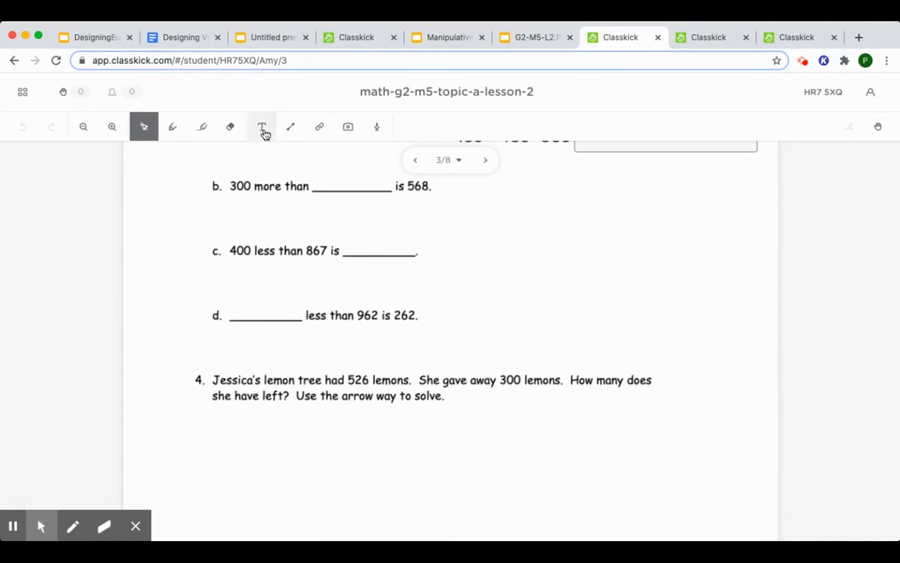
pyautogui.click(376, 126)
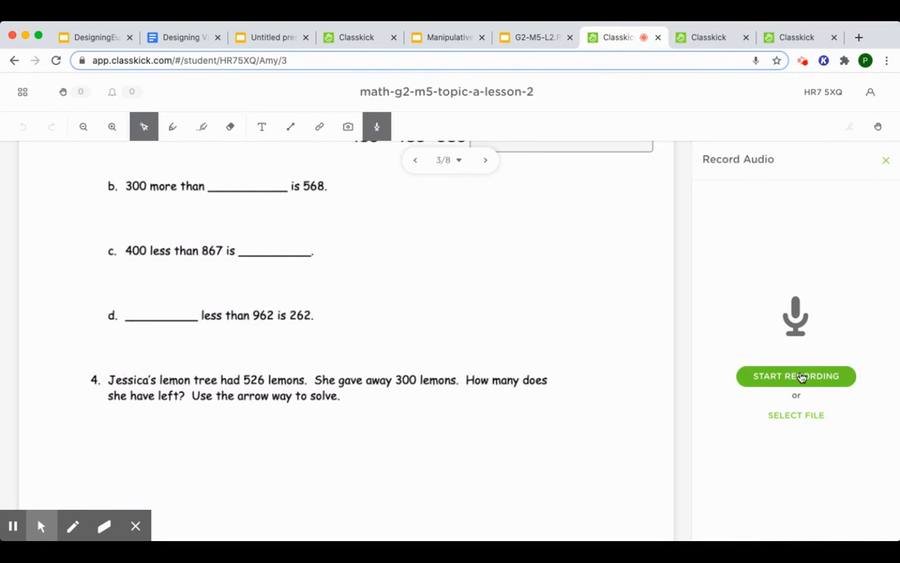
pyautogui.click(802, 377)
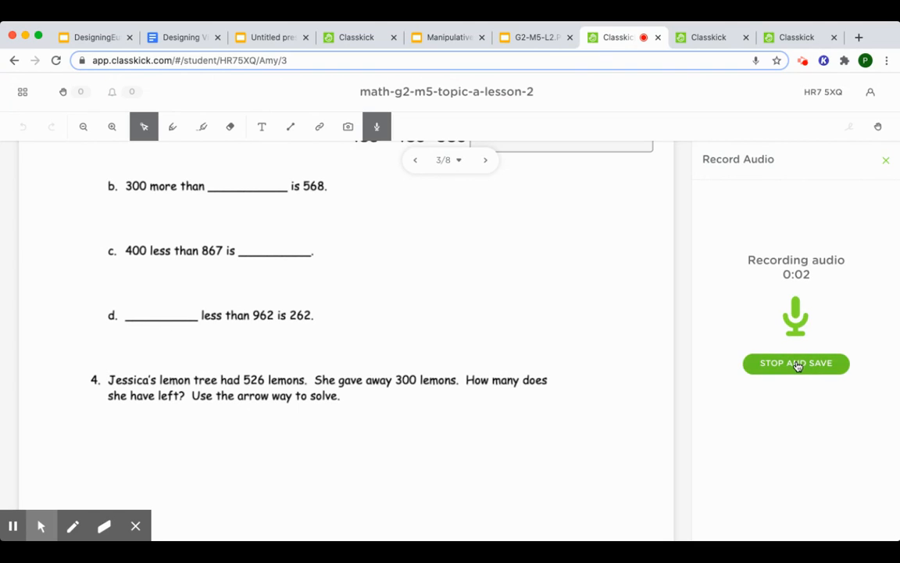
pyautogui.click(797, 365)
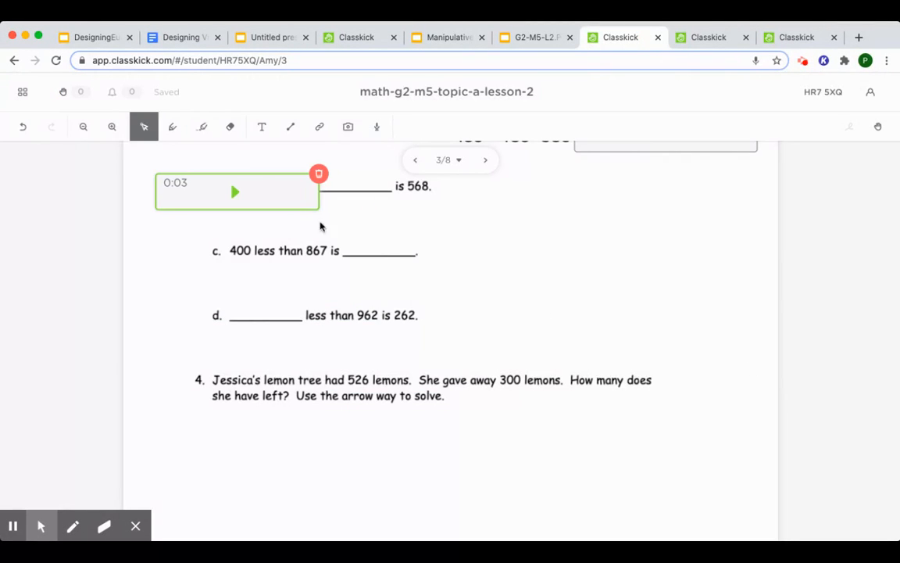
pyautogui.moveTo(279, 193); pyautogui.dragTo(400, 442)
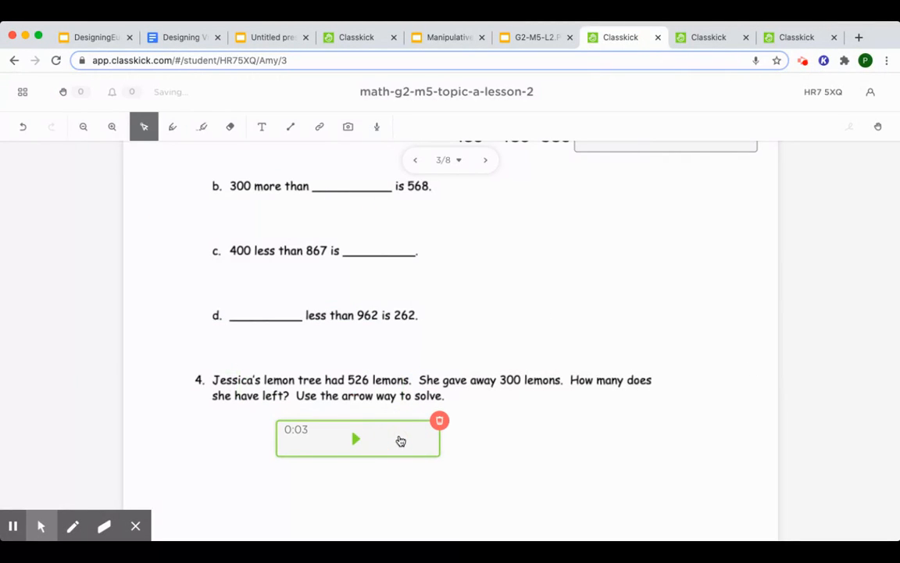
# - Open the student's slide 3 from the teacher's overview, play the voice response under problem 4 and review the answers
pyautogui.click(357, 37)
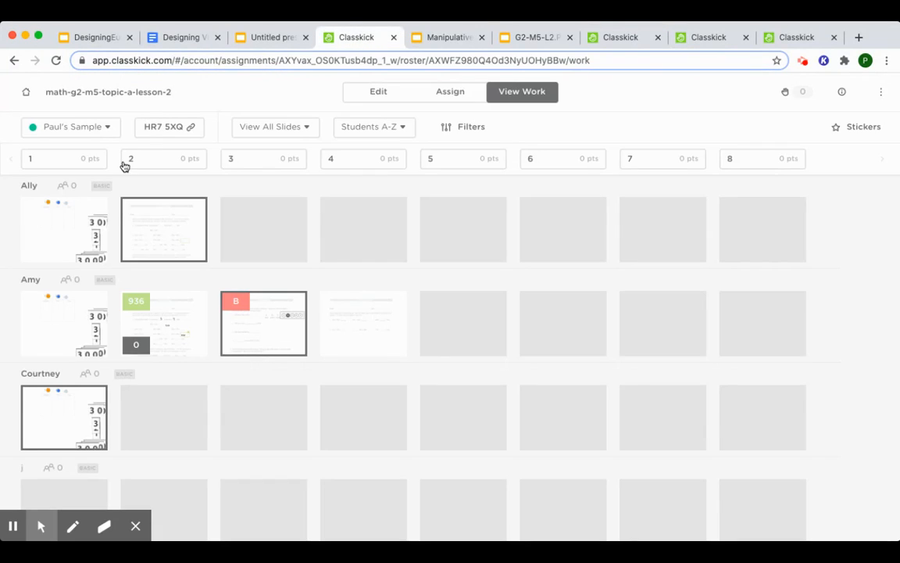
pyautogui.click(274, 324)
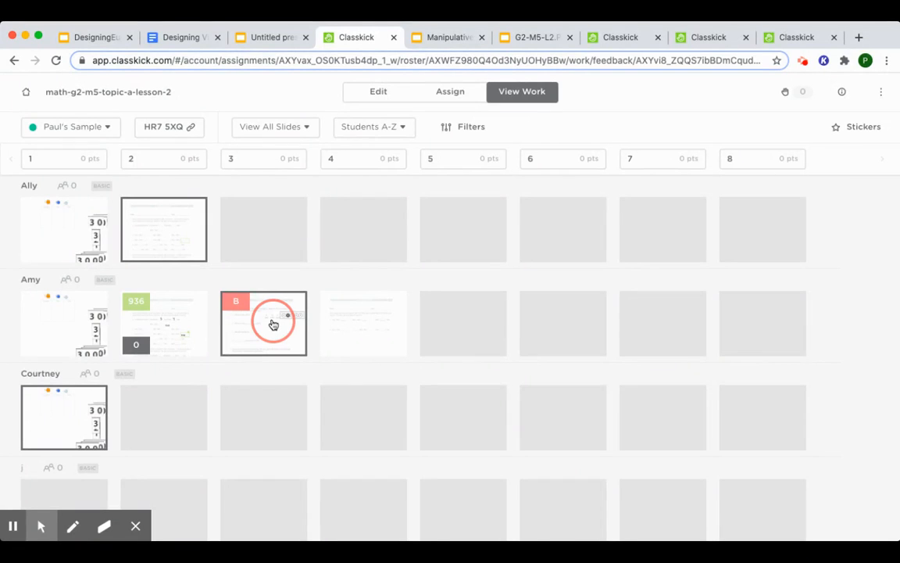
pyautogui.scroll(-4, 315, 334)
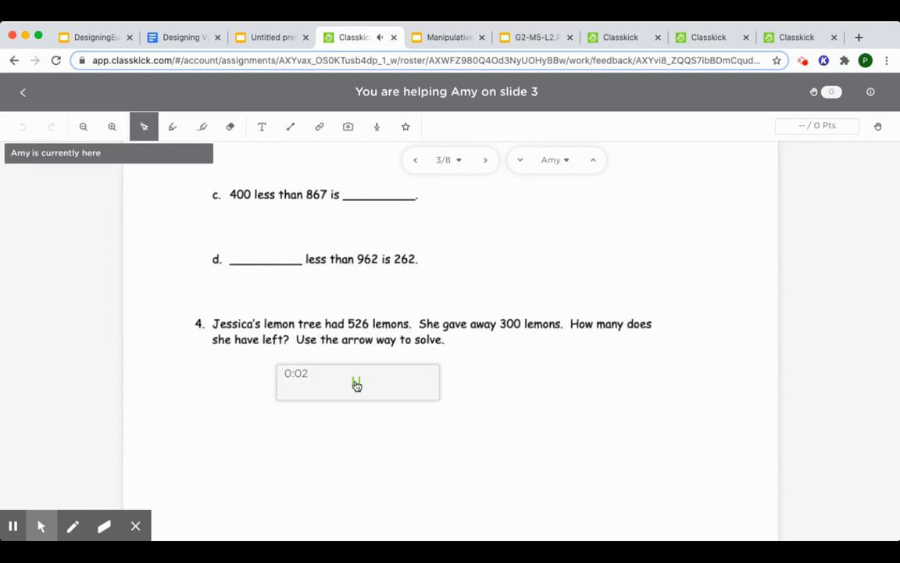
pyautogui.click(356, 383)
pyautogui.scroll(5, 529, 281)
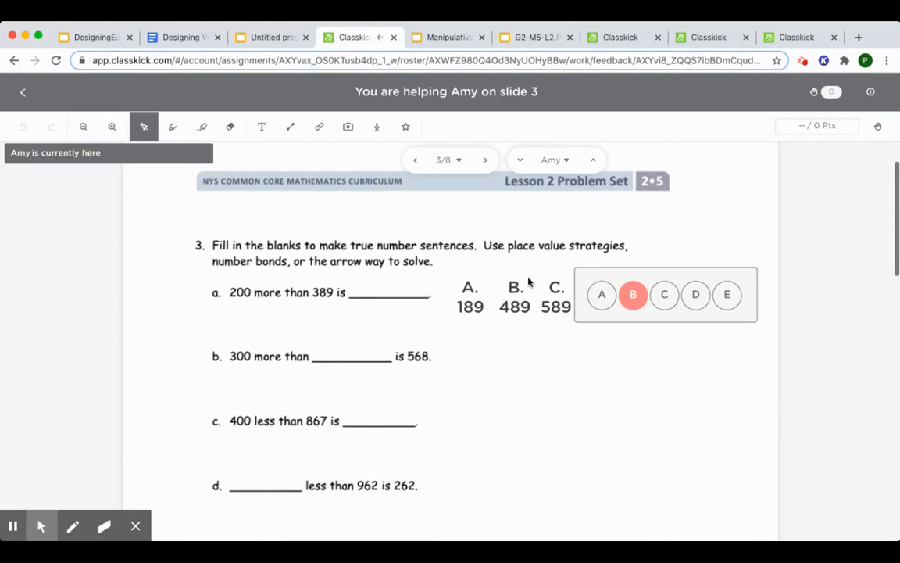
pyautogui.scroll(1, 528, 282)
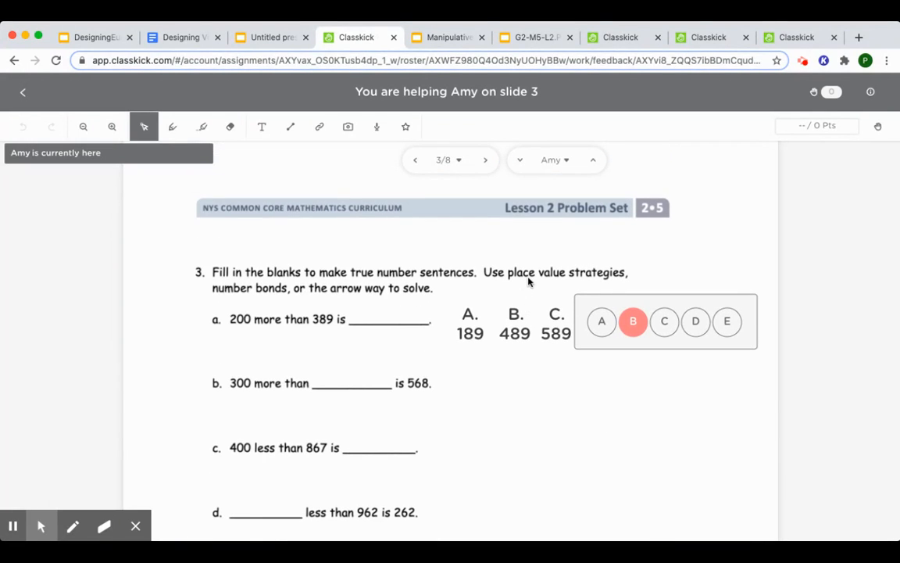
pyautogui.scroll(-6, 528, 282)
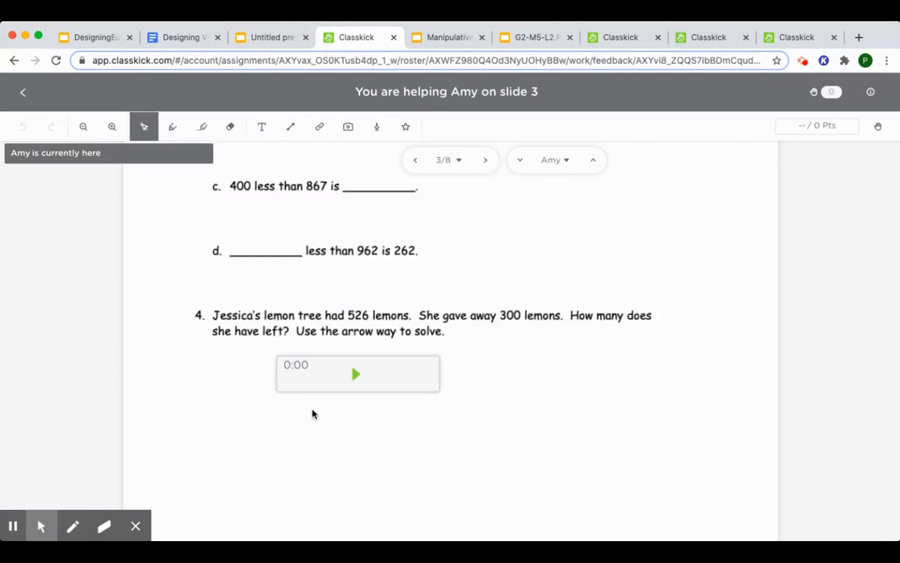
pyautogui.scroll(-1, 436, 378)
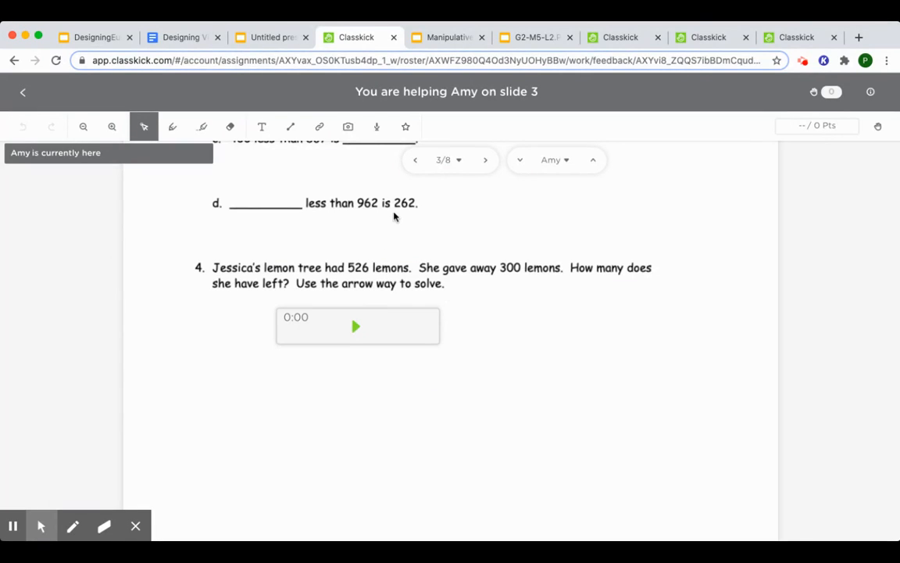
# - Return to the student's slide 3 and add a camera photo of the handwritten H-T-O place value chart
pyautogui.click(627, 39)
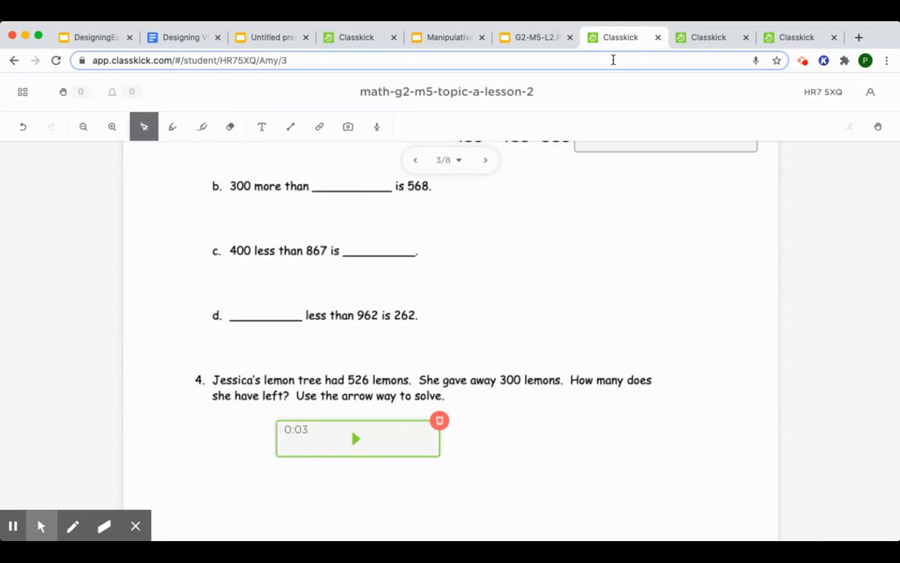
pyautogui.scroll(-4, 515, 367)
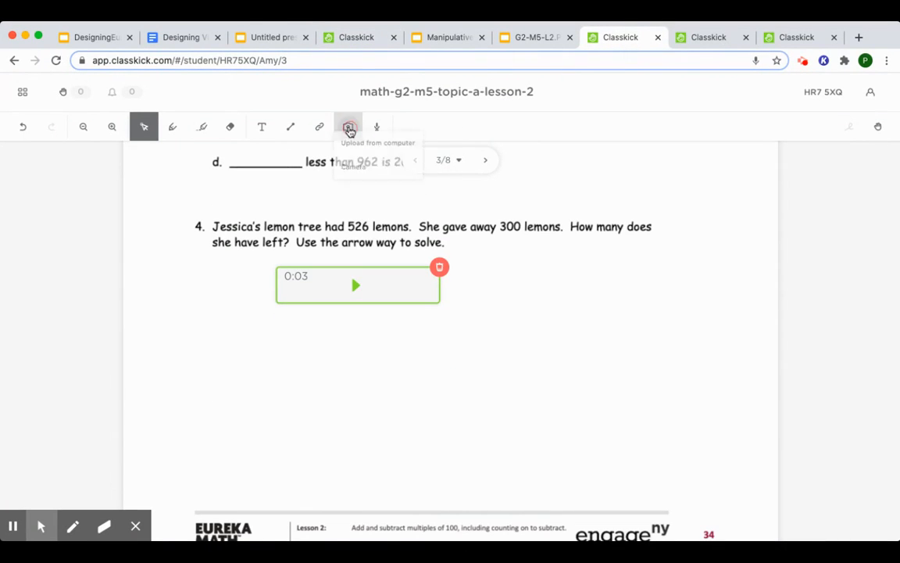
pyautogui.click(349, 131)
pyautogui.click(359, 186)
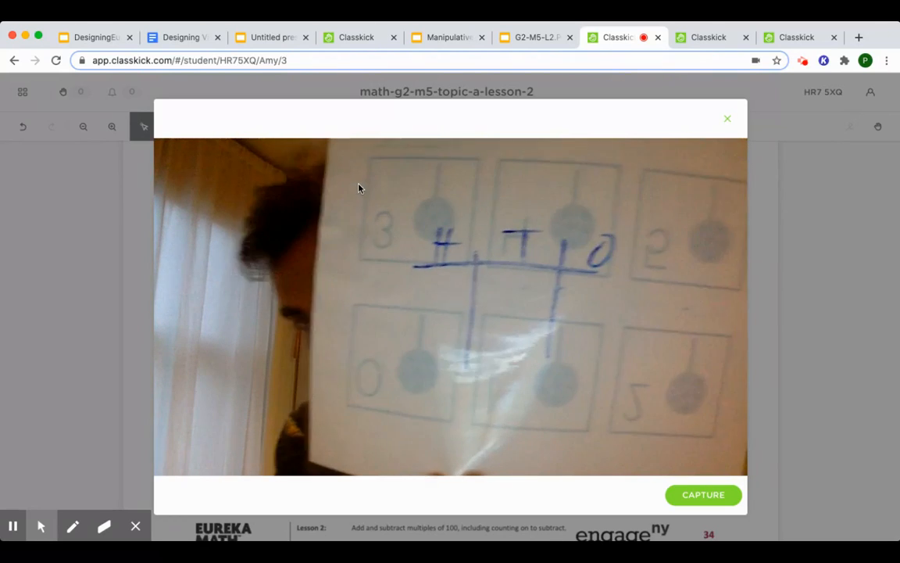
pyautogui.click(711, 495)
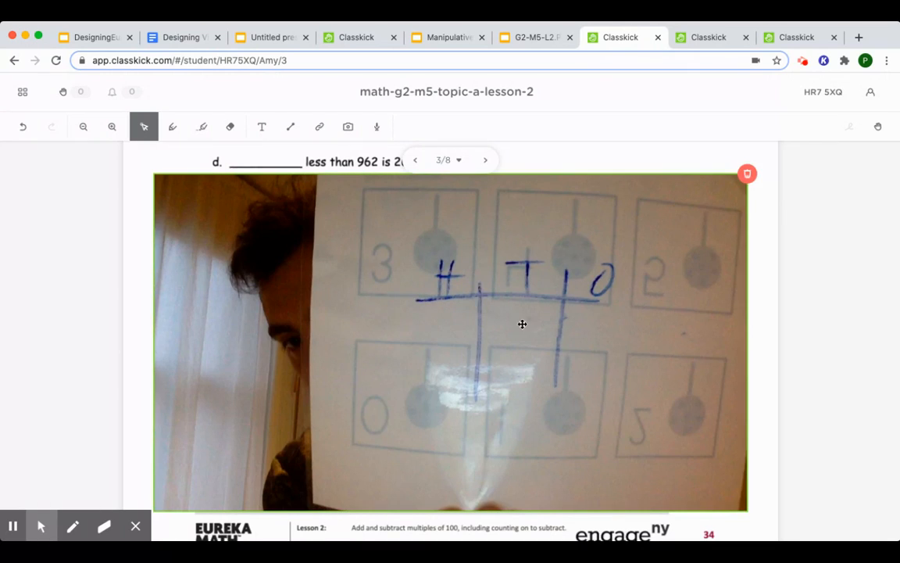
pyautogui.click(157, 112)
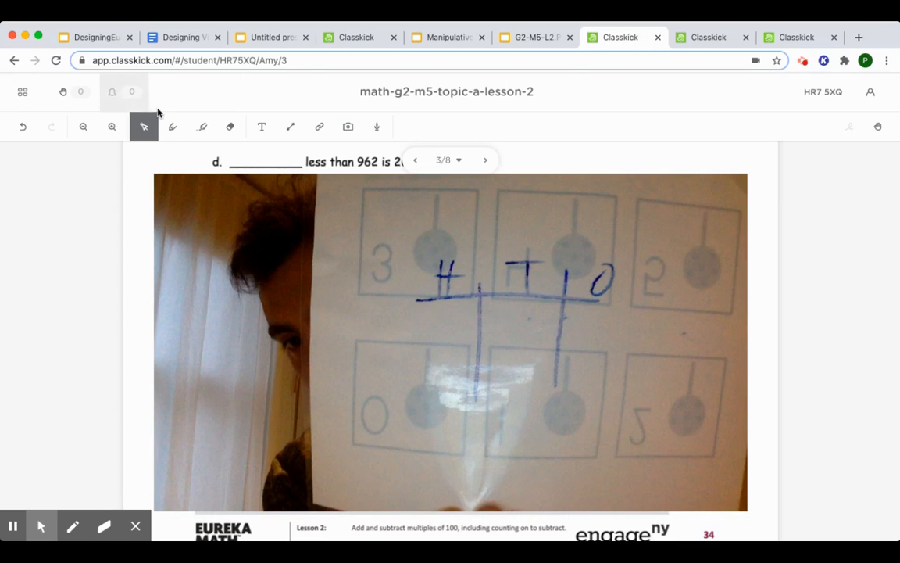
# - Check the student's photo on the teacher's side, and compare the class overview with the presentation slide on Classkick's features
pyautogui.click(360, 39)
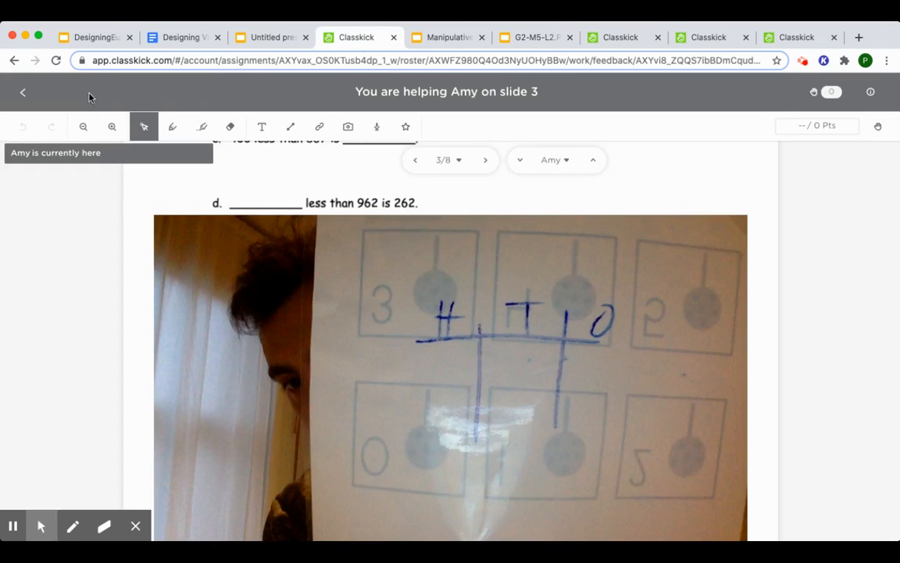
pyautogui.click(22, 91)
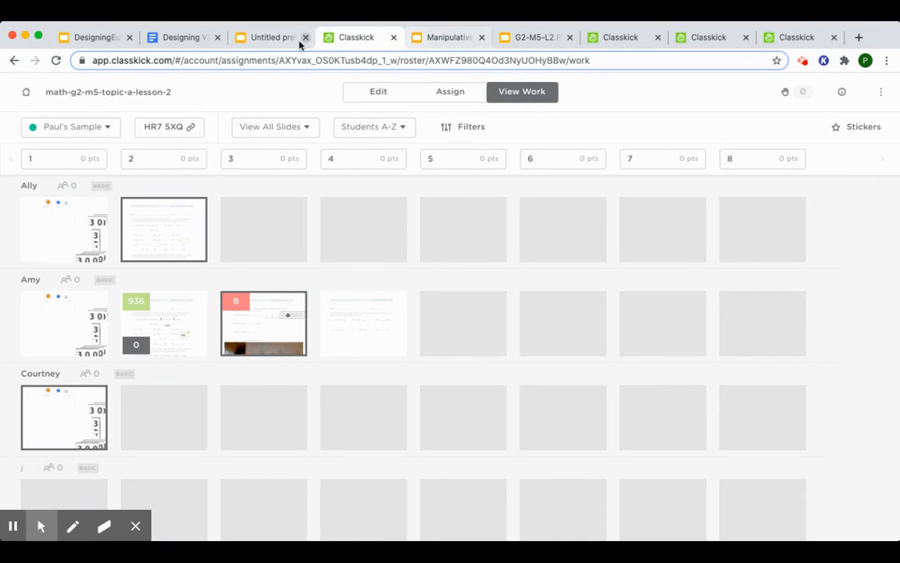
pyautogui.click(274, 38)
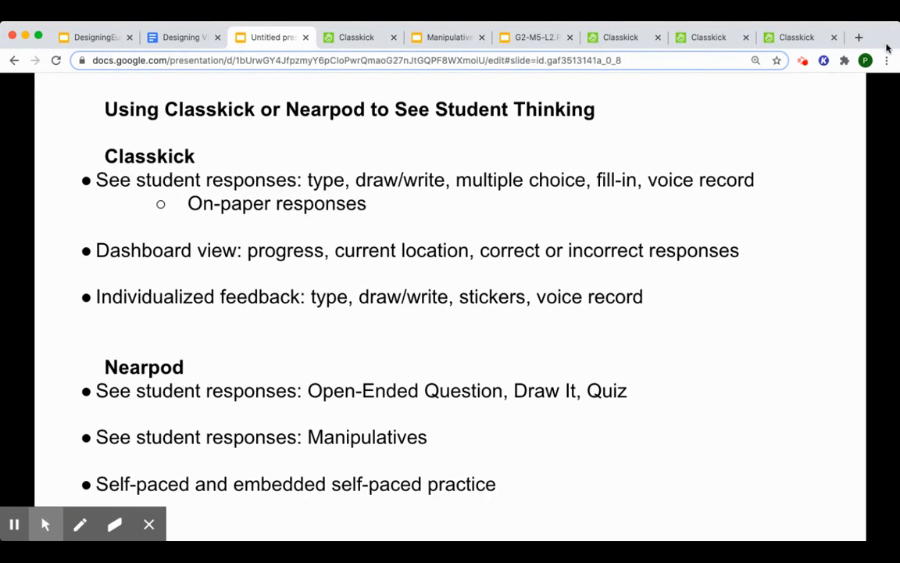
pyautogui.click(357, 38)
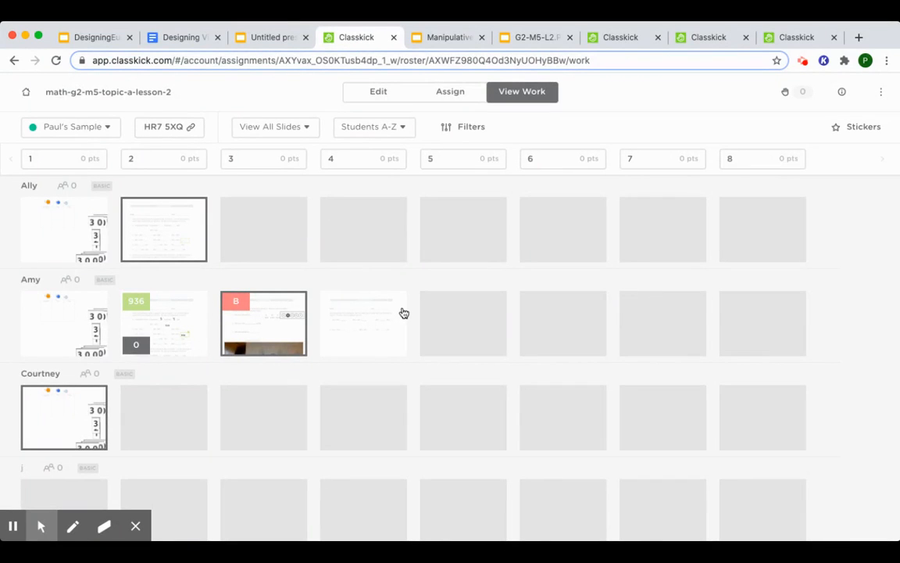
pyautogui.click(272, 37)
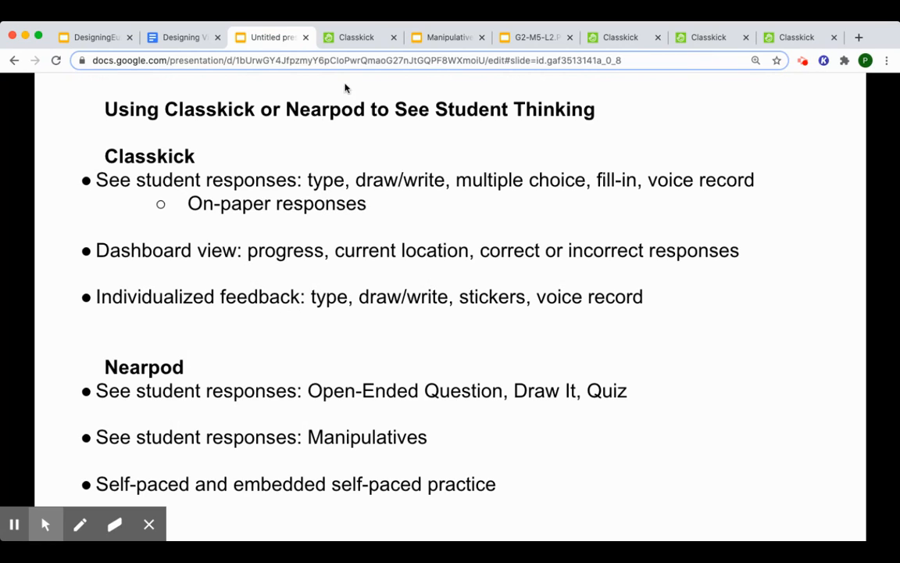
pyautogui.click(358, 37)
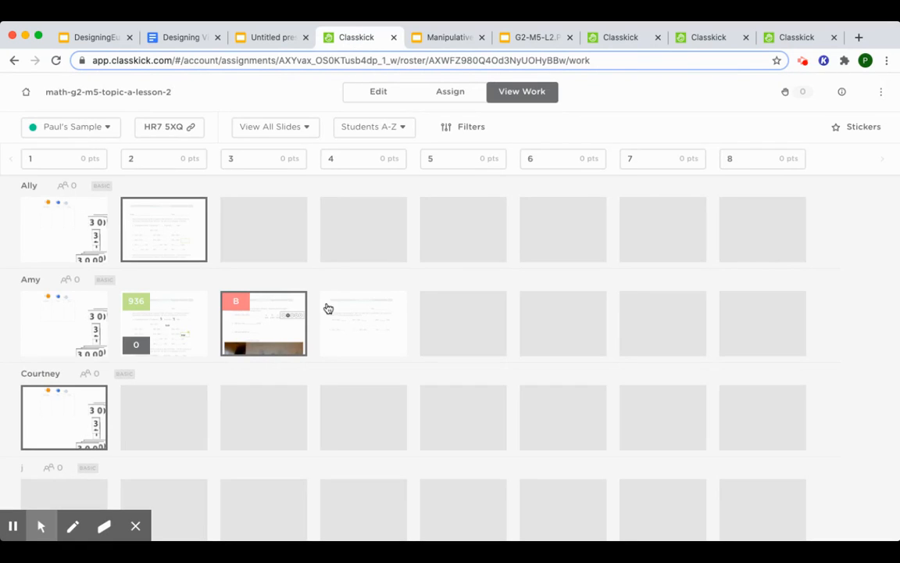
# - Open the student's slide 3 for feedback and add the text "Try again!" below the answer choices of problem 3a
pyautogui.click(238, 337)
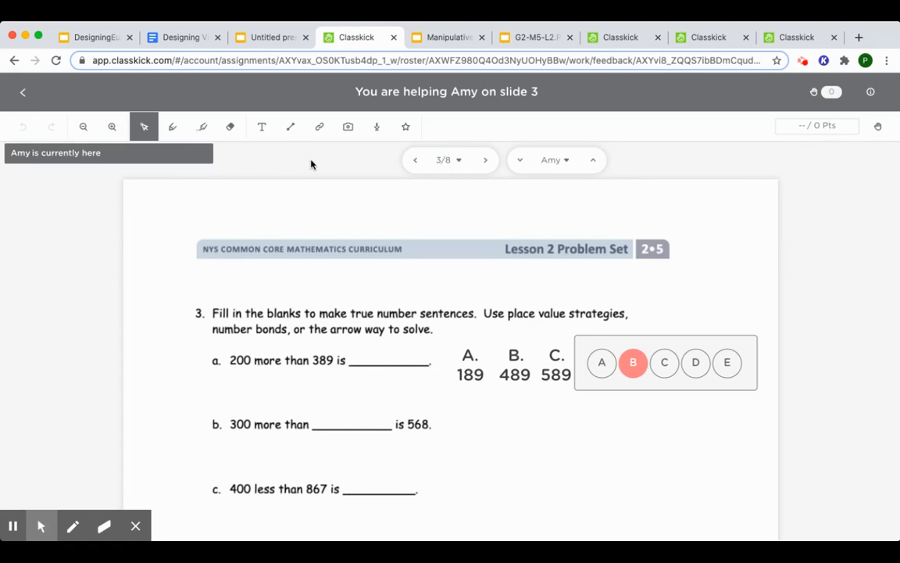
pyautogui.click(261, 126)
pyautogui.moveTo(486, 409); pyautogui.dragTo(607, 437)
pyautogui.write('Try again')
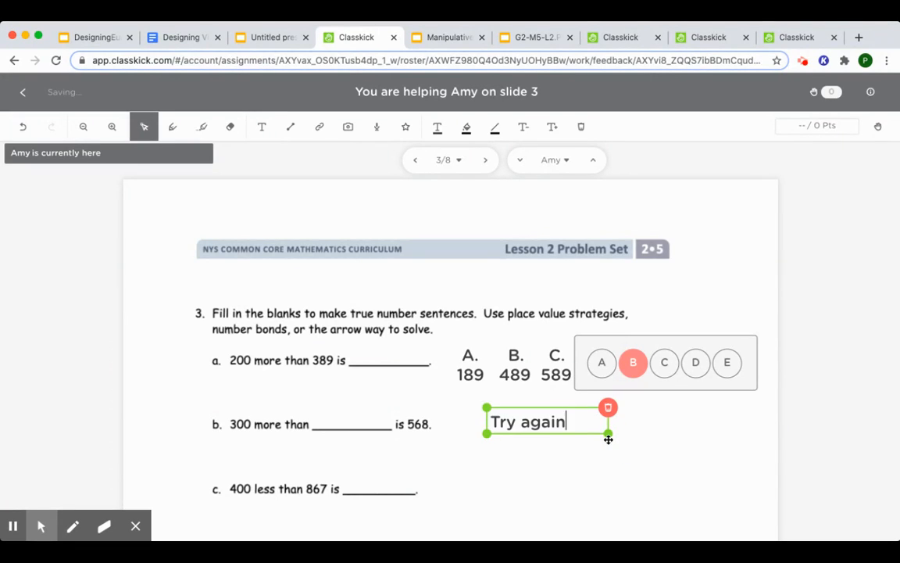
pyautogui.write('!')
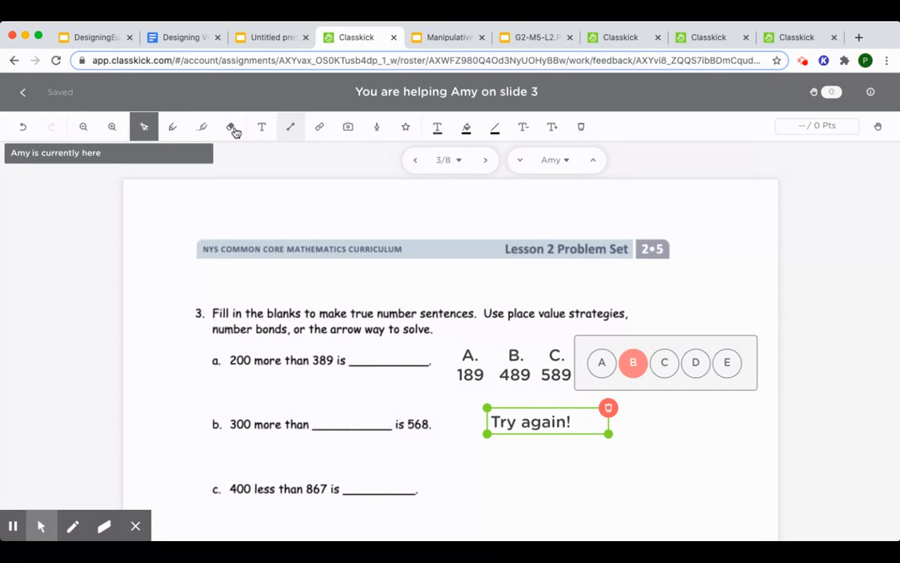
# - Highlight the answer blank of problem 3a in yellow and circle the word "more" with the pen
pyautogui.click(201, 129)
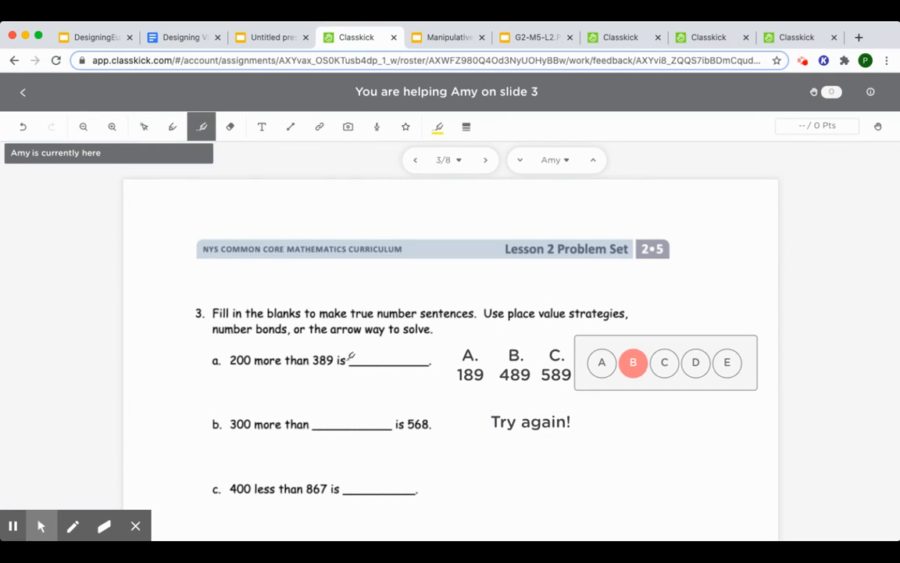
pyautogui.moveTo(351, 357); pyautogui.dragTo(432, 358)
pyautogui.click(175, 131)
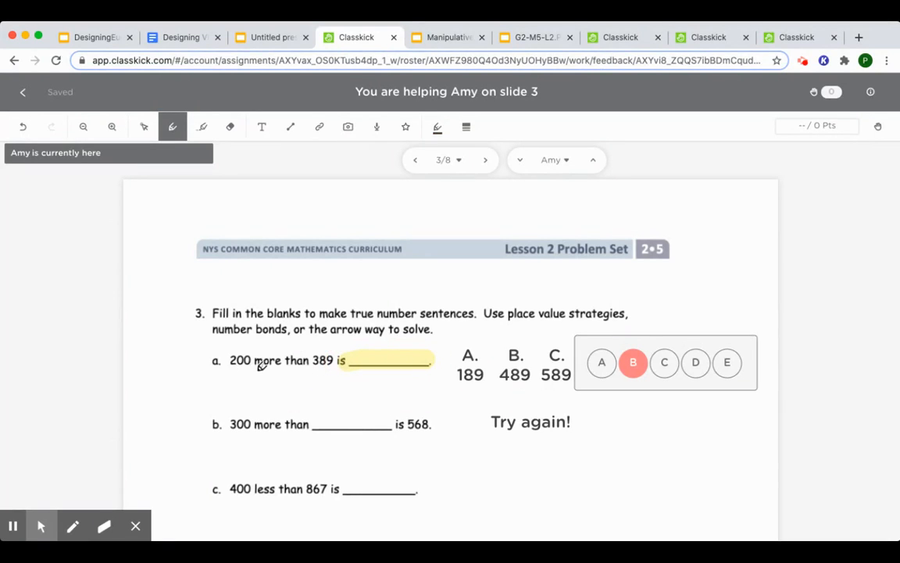
pyautogui.moveTo(261, 367)
pyautogui.mouseDown()
pyautogui.moveTo(280, 366)
pyautogui.moveTo(270, 348)
pyautogui.moveTo(256, 361)
pyautogui.moveTo(266, 368)
pyautogui.mouseUp()
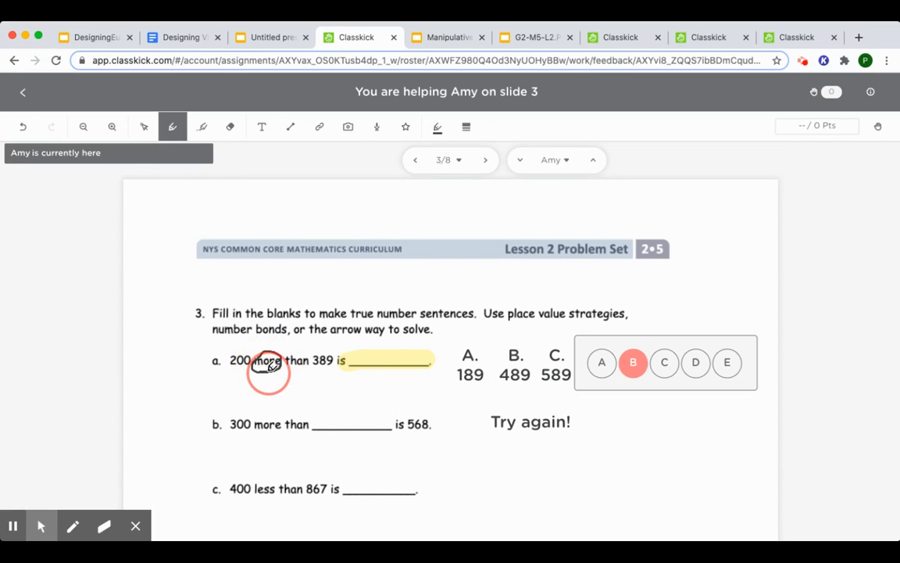
# - Check the teacher's feedback on problem 3a in the student's view of slide 3, and return to the teacher's feedback view
pyautogui.click(623, 38)
pyautogui.scroll(2, 395, 241)
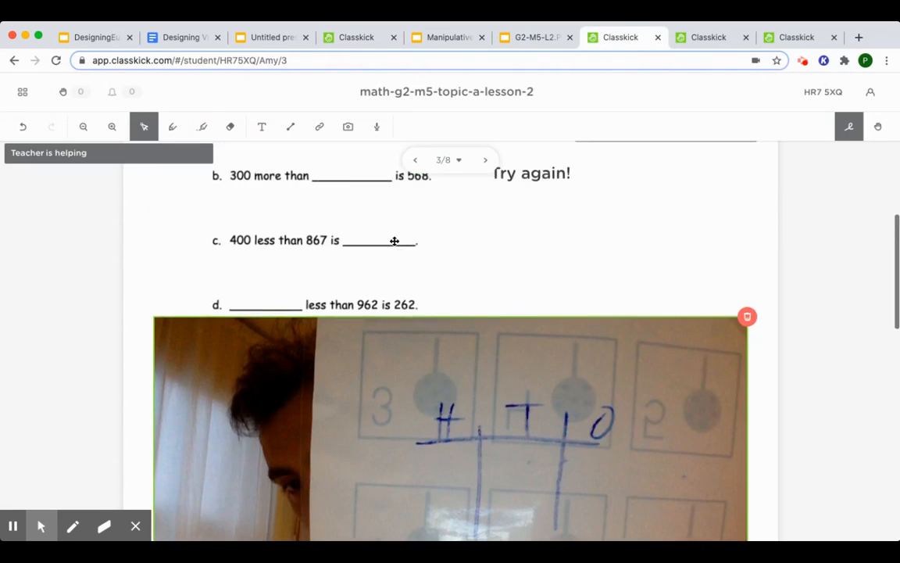
pyautogui.scroll(5, 395, 241)
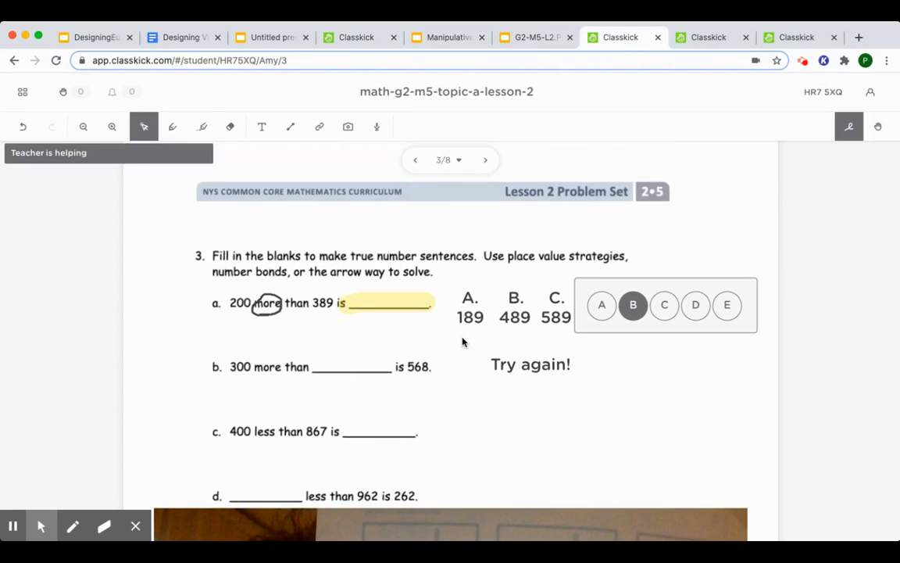
pyautogui.click(336, 37)
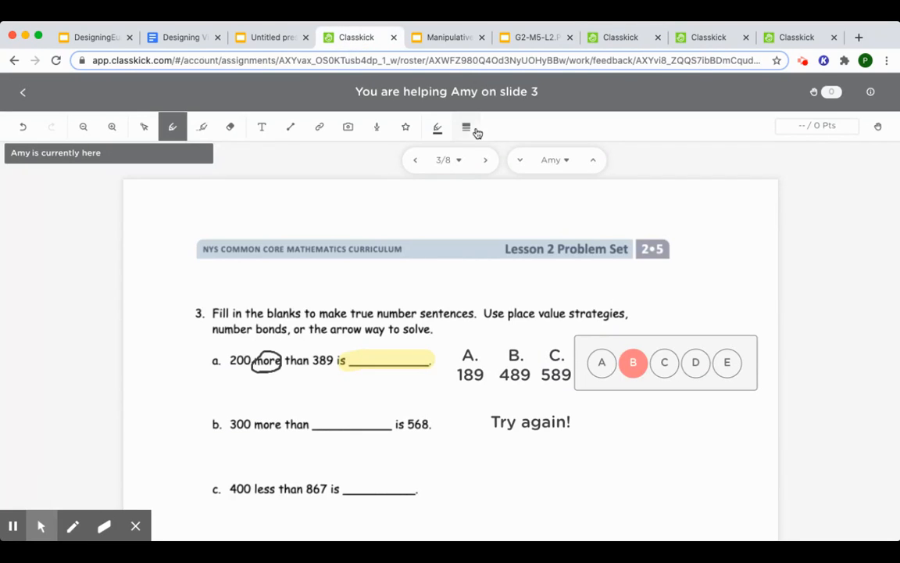
# - Place the owl sticker "Make your new expression first" below the "Try again!" text on the student's slide 3
pyautogui.click(406, 127)
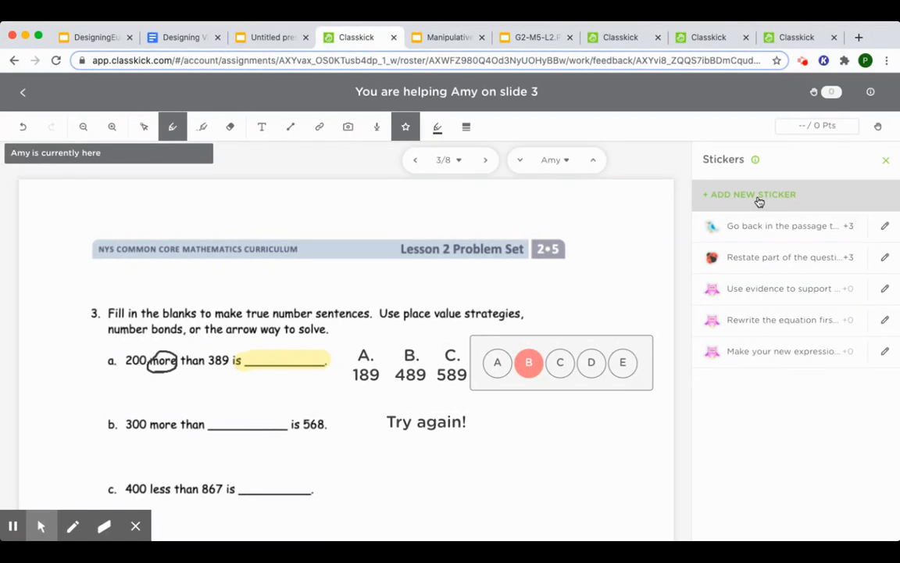
pyautogui.click(753, 351)
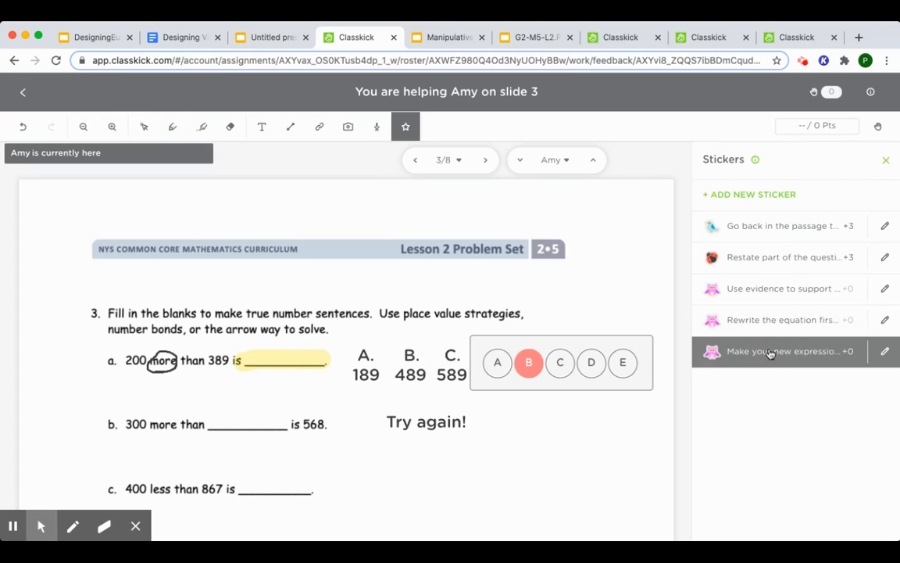
pyautogui.click(473, 445)
pyautogui.click(514, 401)
pyautogui.scroll(-1, 514, 403)
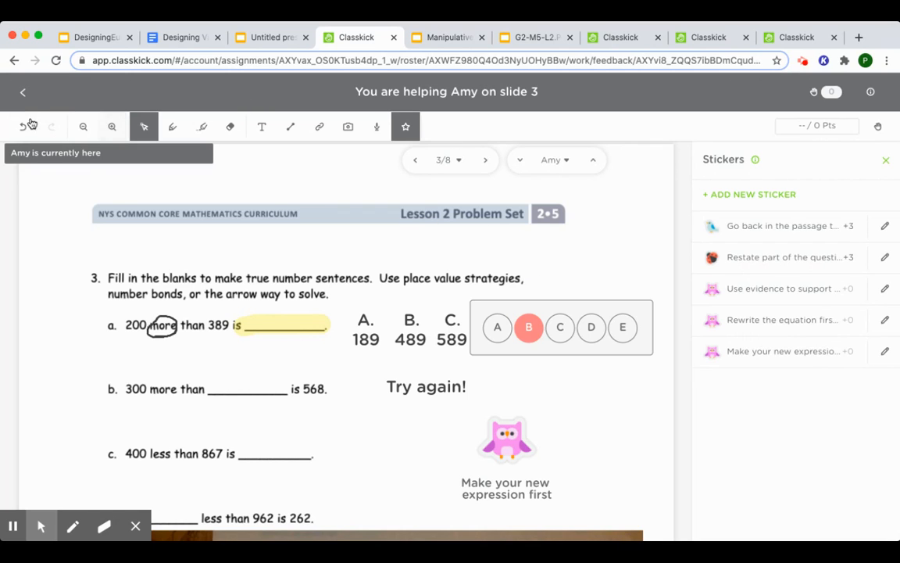
# - From the class overview, add the "Make your new expression first" sticker to the second student's slide 3 and the first student's slide 2
pyautogui.click(23, 93)
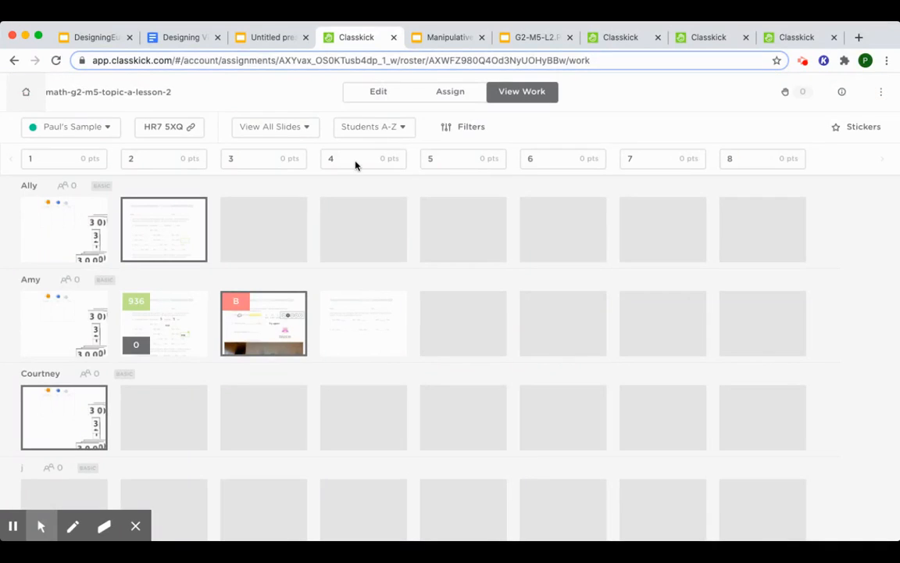
pyautogui.click(838, 127)
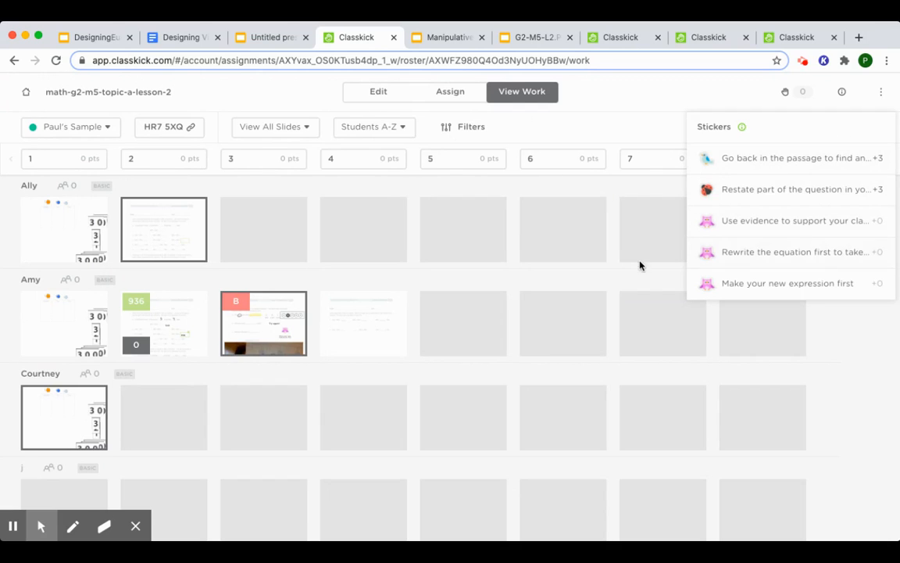
pyautogui.click(760, 285)
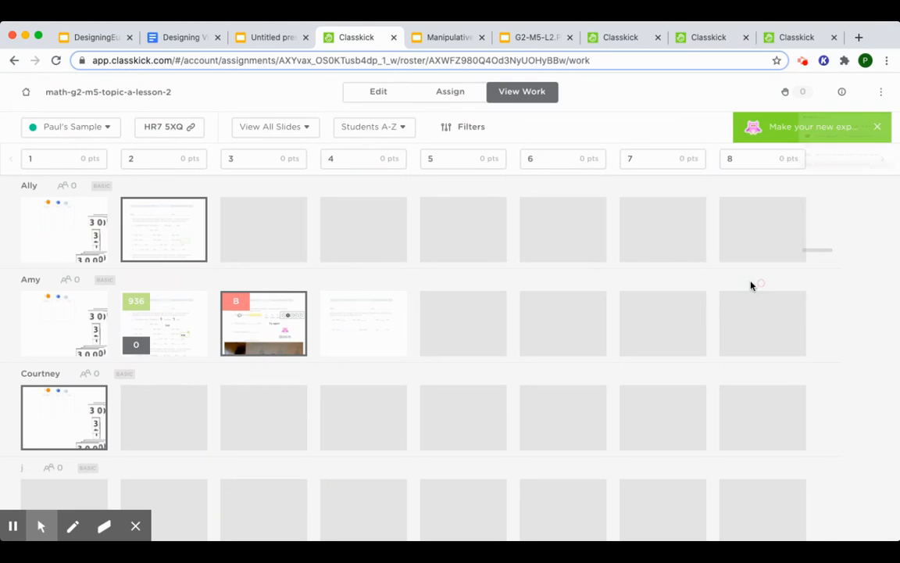
pyautogui.click(293, 303)
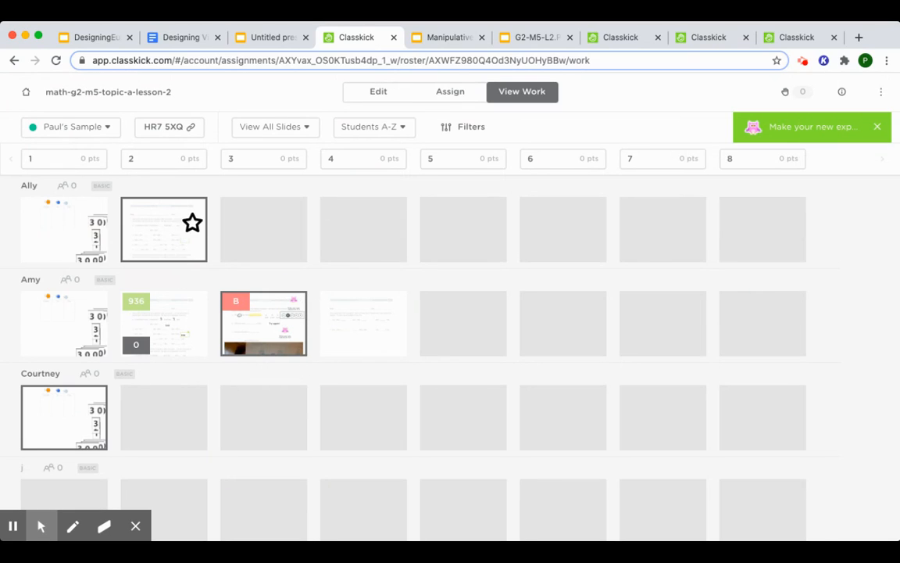
pyautogui.click(193, 207)
pyautogui.click(879, 130)
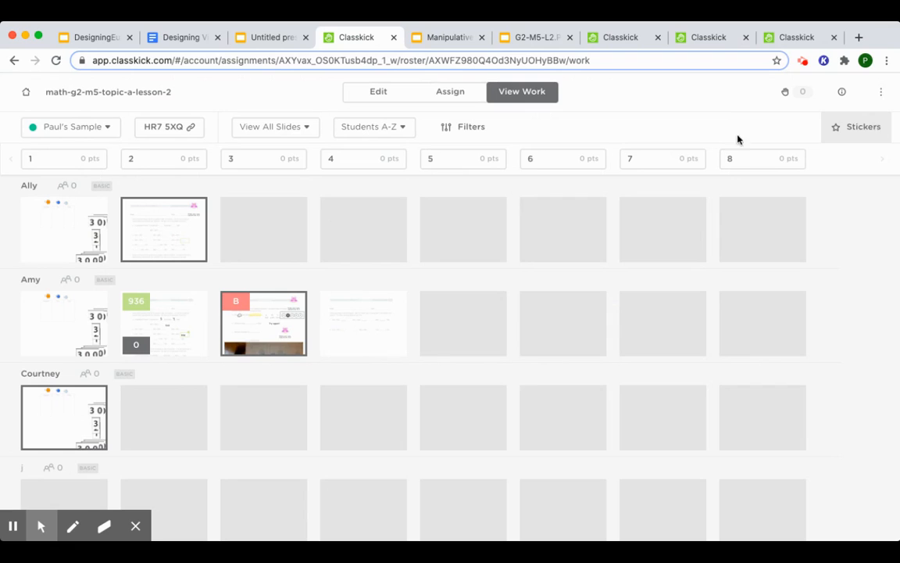
# - Open the first student's slide 2 for feedback, check the sticker on it, and close the sticker list
pyautogui.click(165, 220)
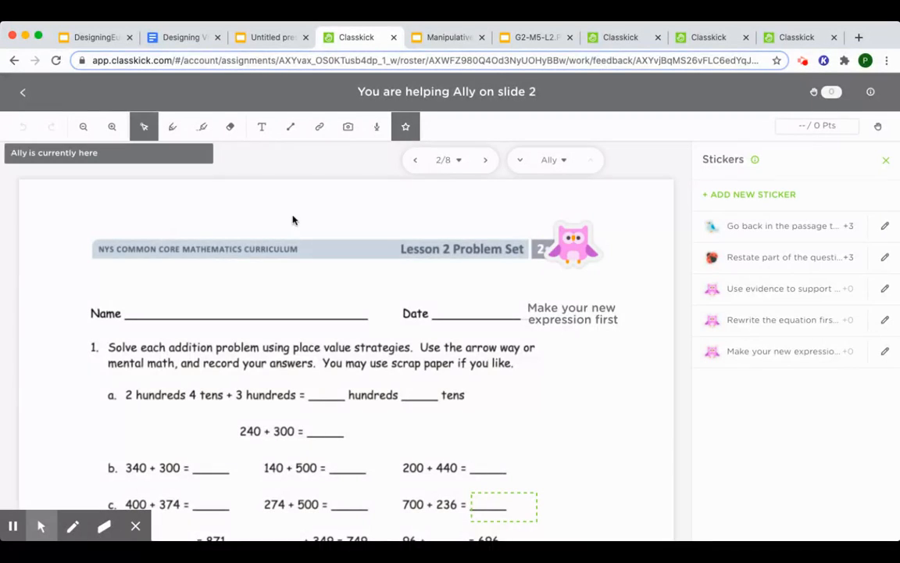
pyautogui.scroll(-2, 449, 366)
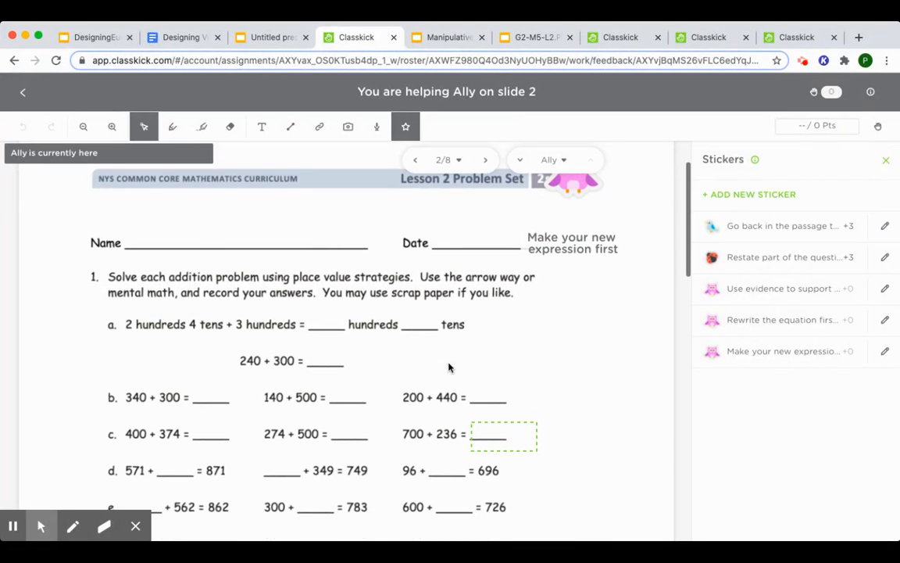
pyautogui.click(886, 160)
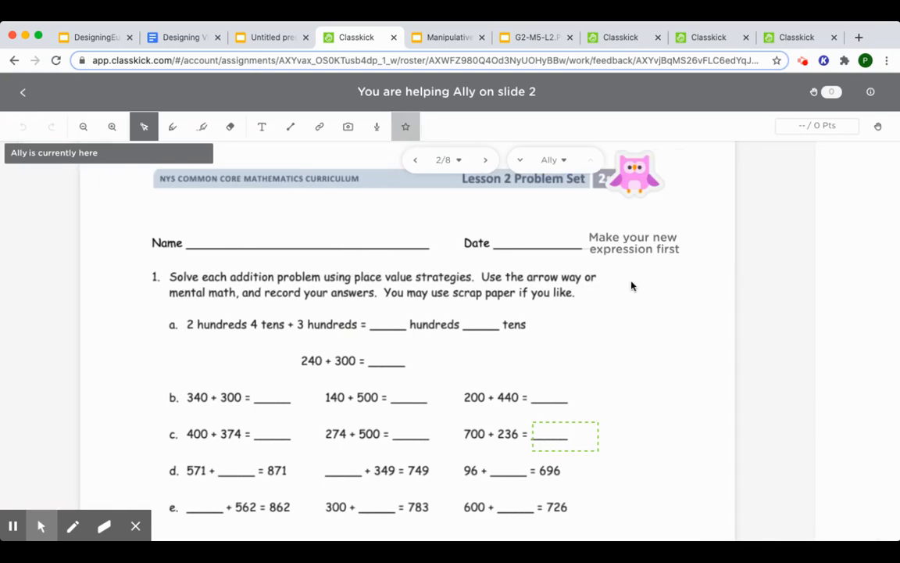
# - Record a voice comment of about 4 seconds on the student's slide 2 and place it beside problem 1a
pyautogui.click(377, 131)
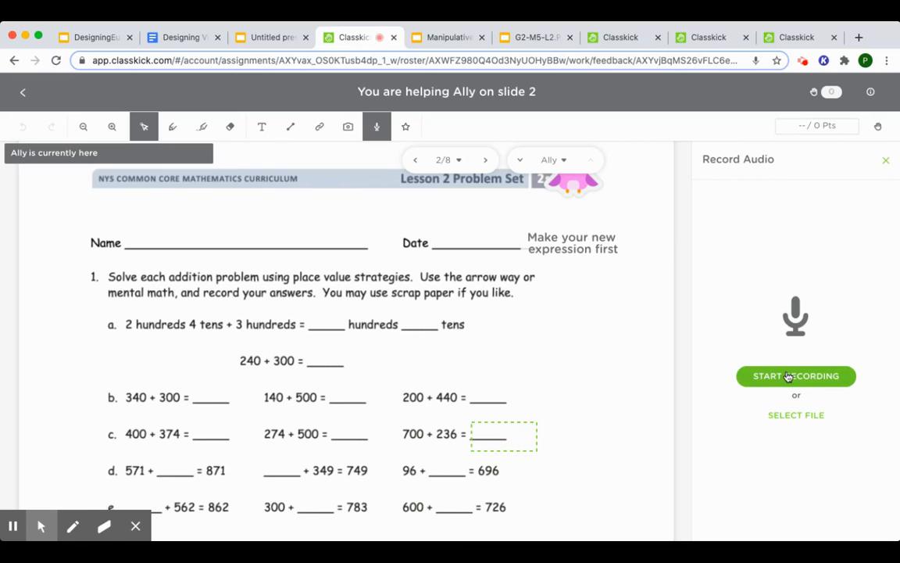
pyautogui.click(789, 377)
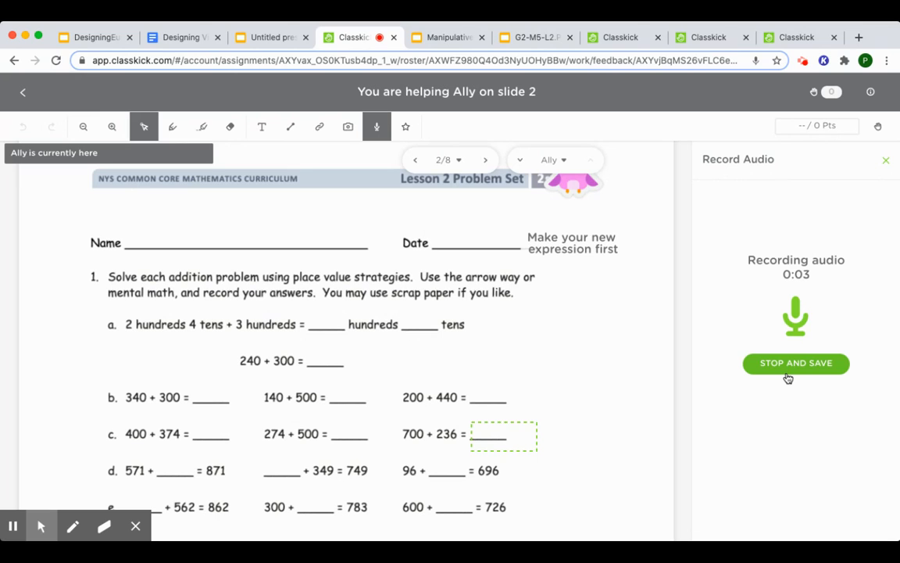
pyautogui.click(789, 362)
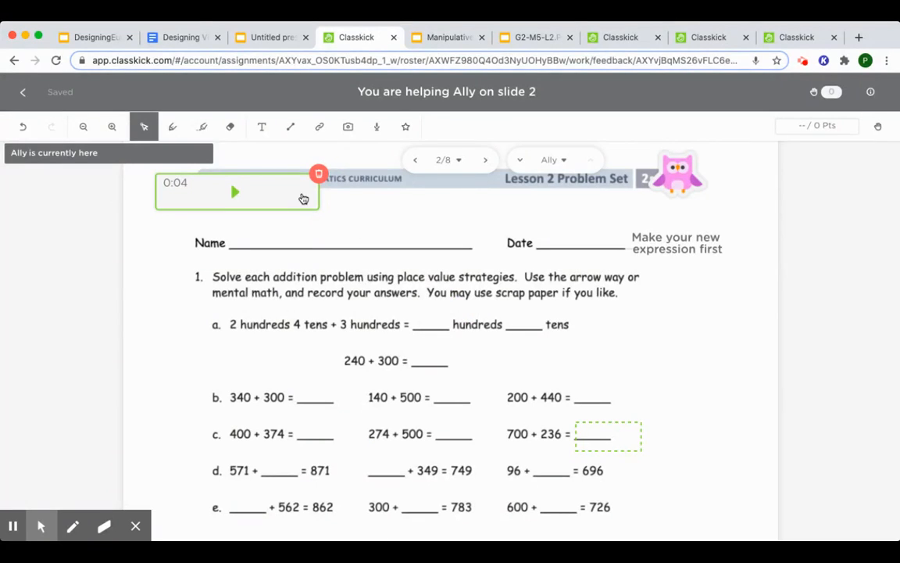
pyautogui.moveTo(303, 199); pyautogui.dragTo(710, 350)
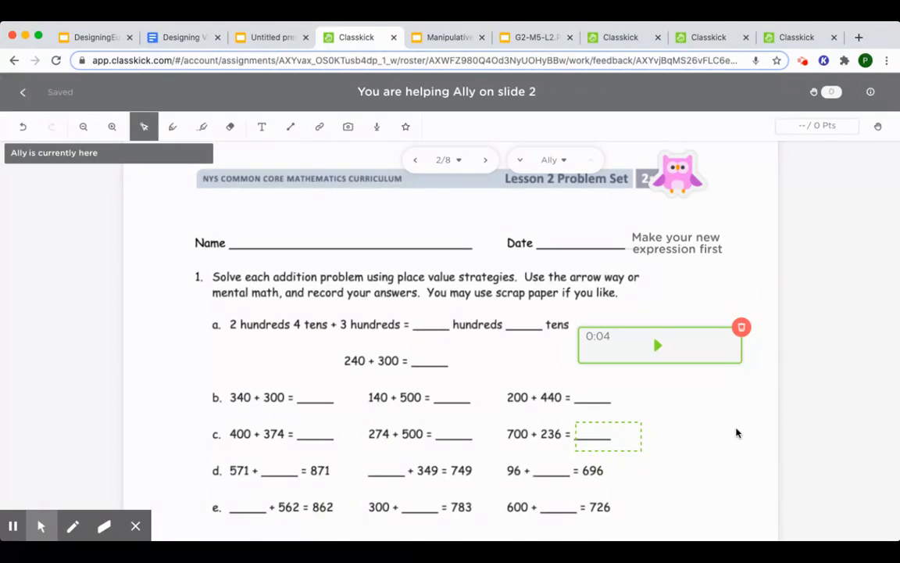